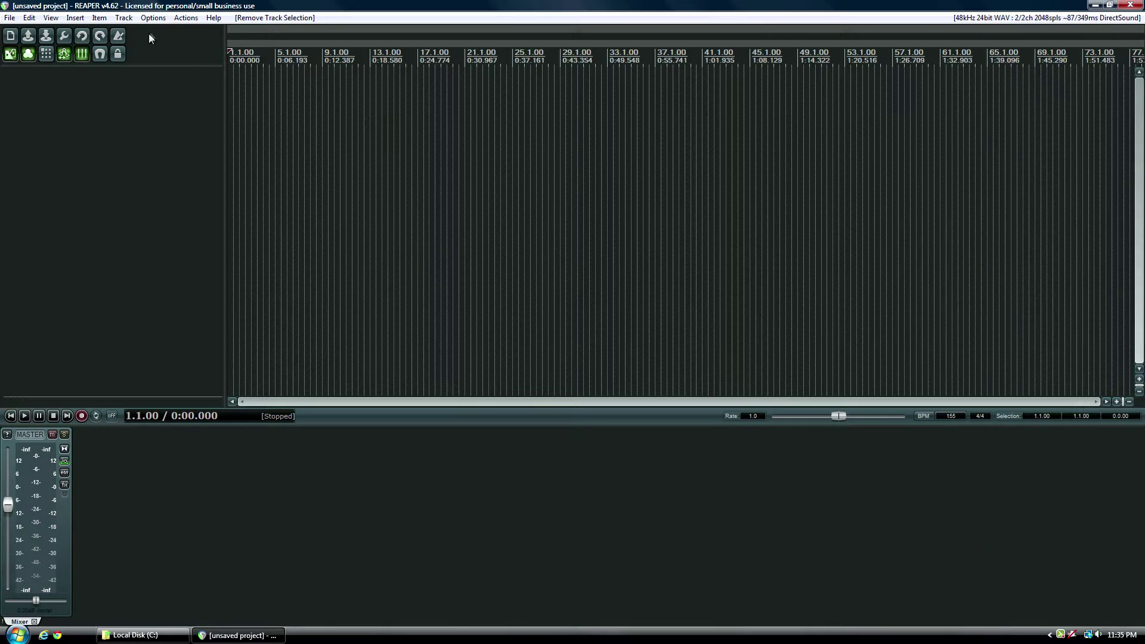
click(152, 17)
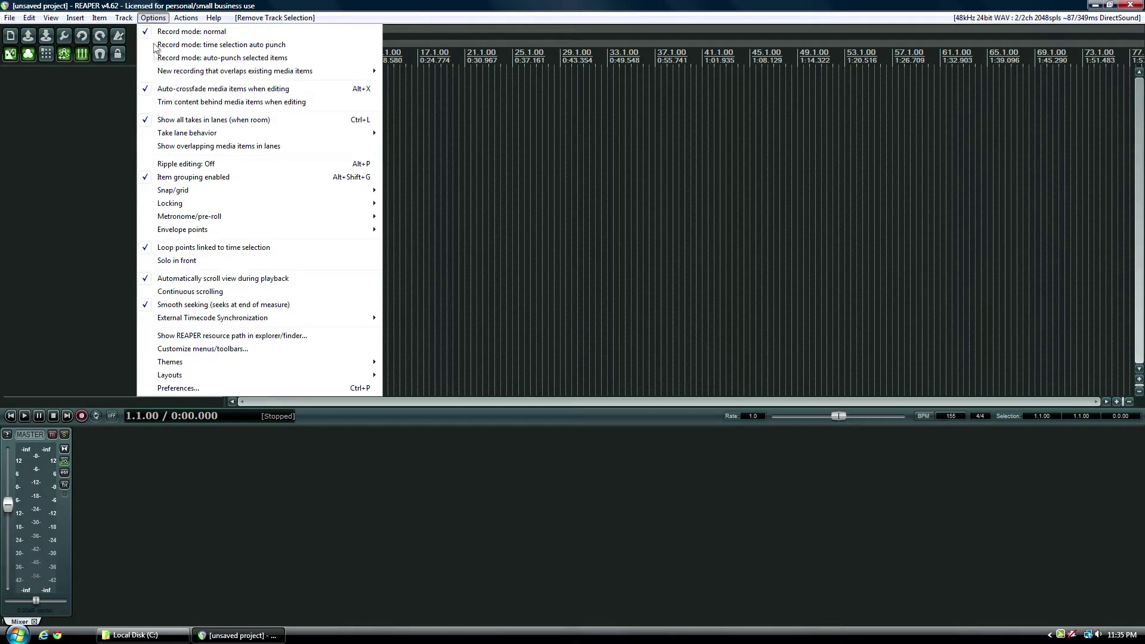
click(212, 387)
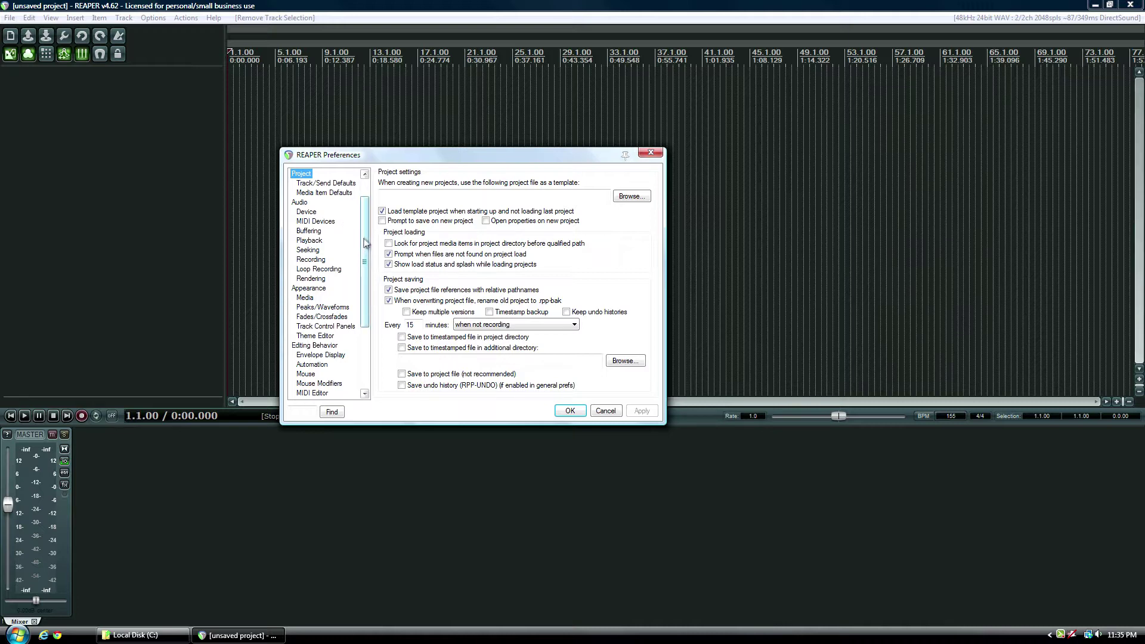
scroll(363, 243, up, 1)
click(651, 152)
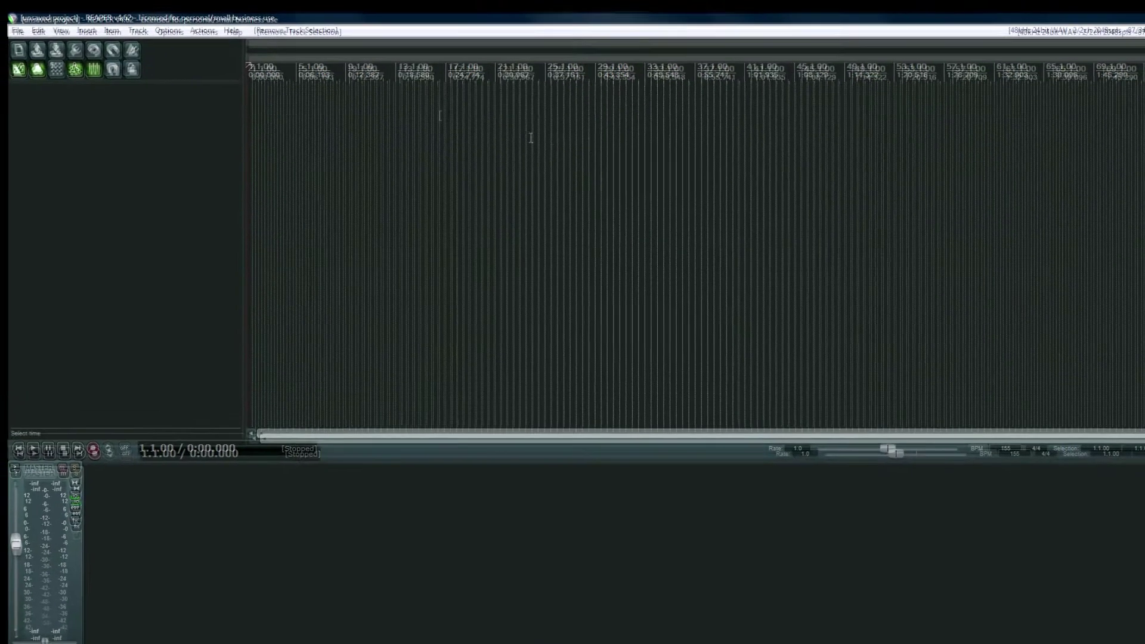
Enable keeping multiple versions of the .rpp-bak backup in the project saving preferences.
click(150, 19)
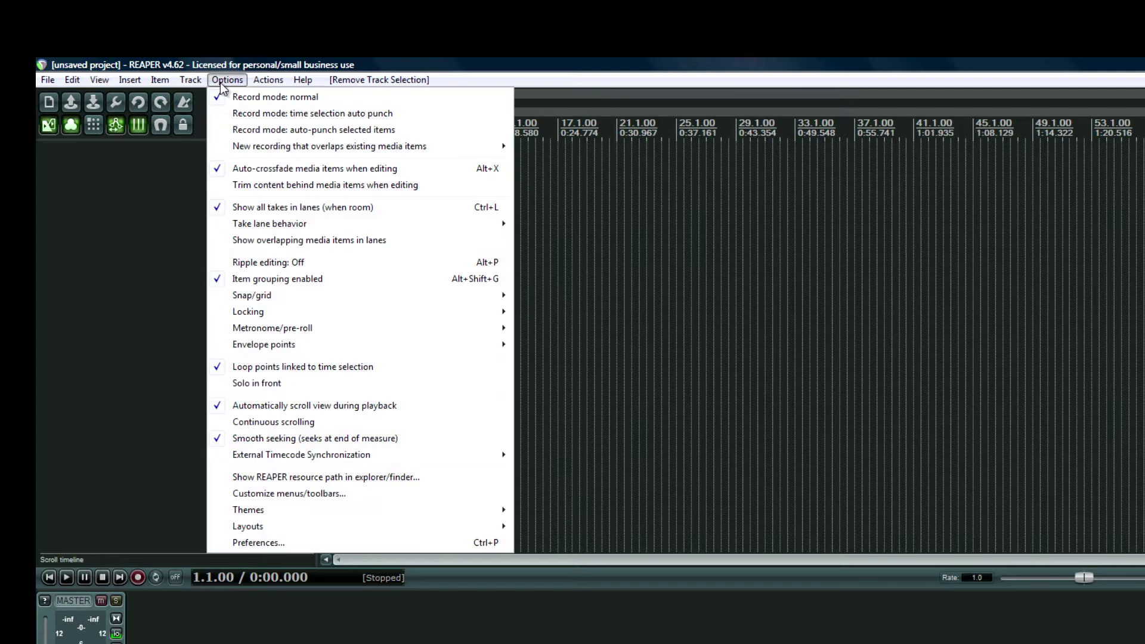
click(310, 544)
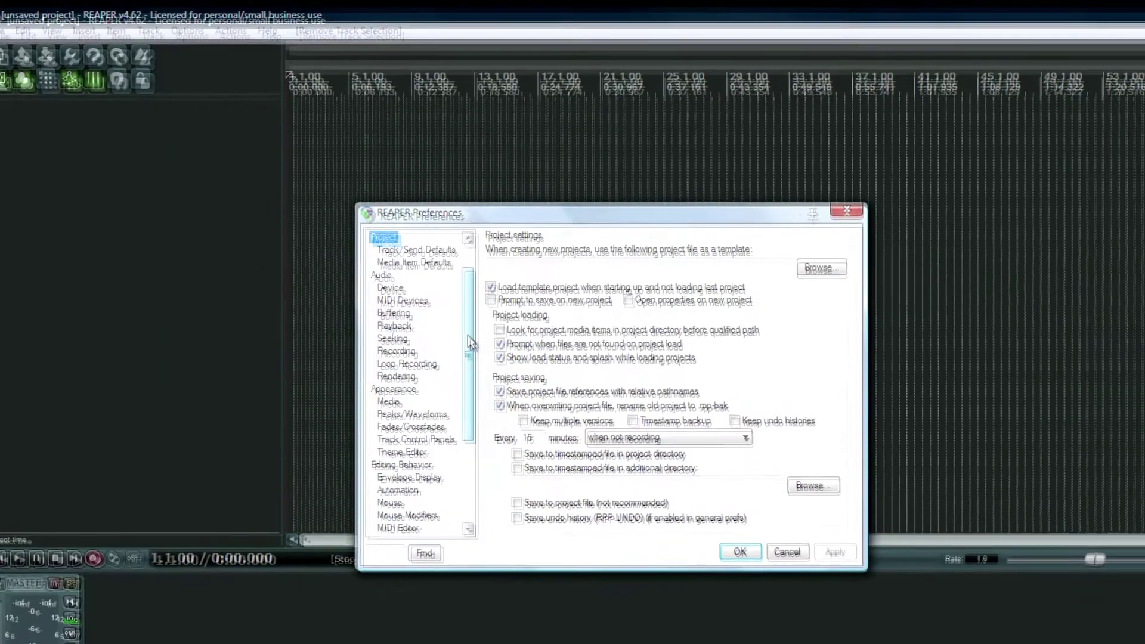
scroll(421, 322, up, 1)
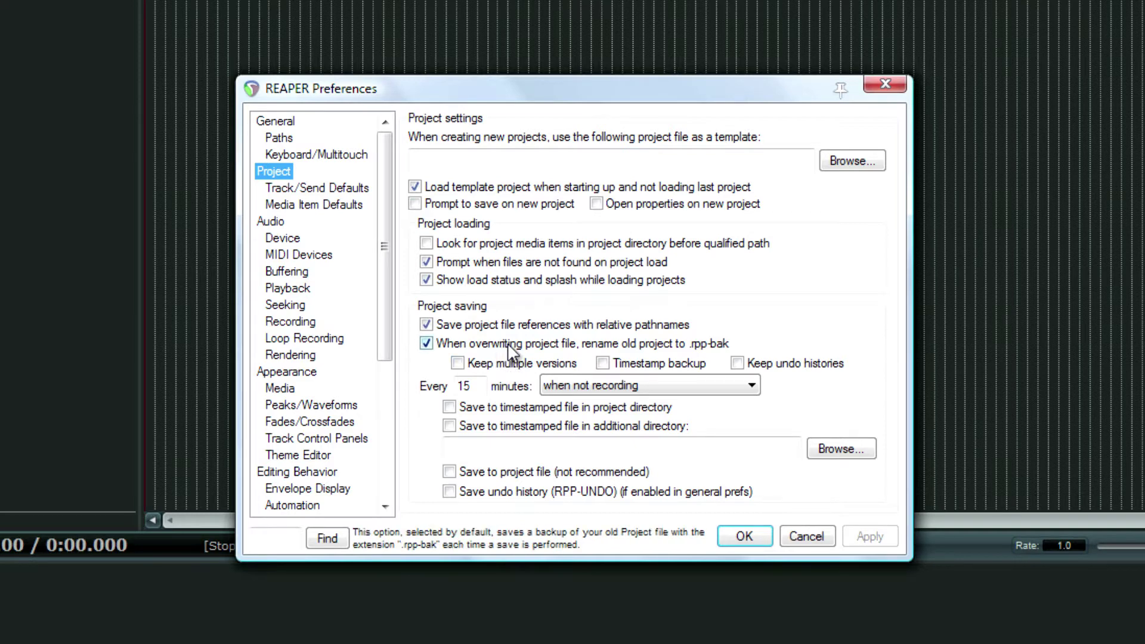
click(508, 365)
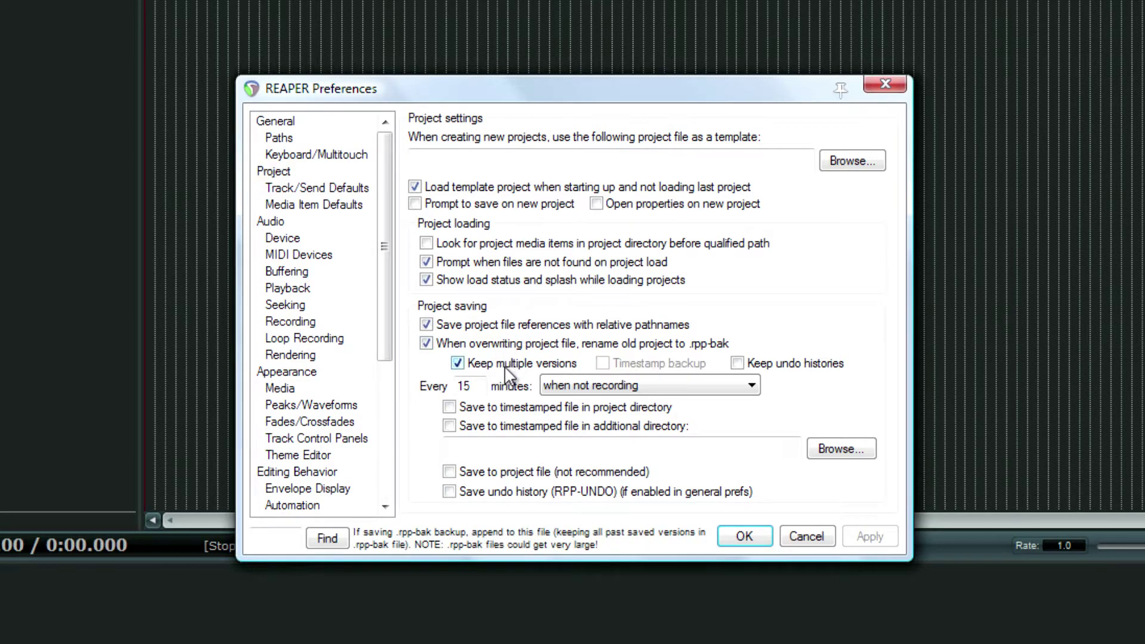
Review the automatic save interval and its recording condition options, and discard the preference changes.
double_click(468, 386)
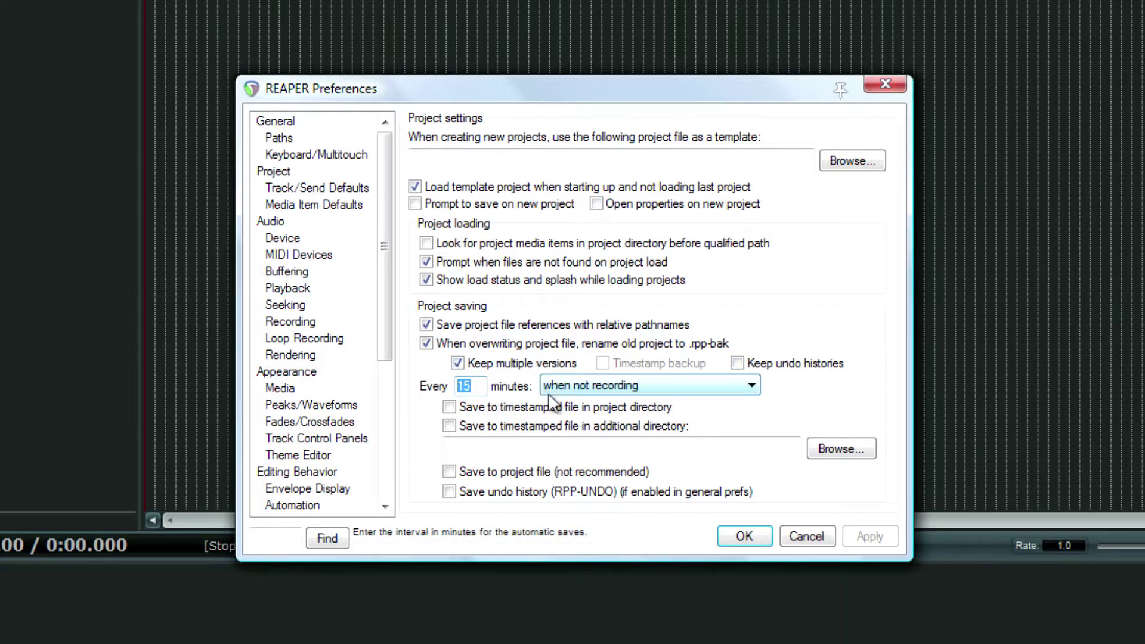
click(604, 387)
click(604, 386)
click(602, 387)
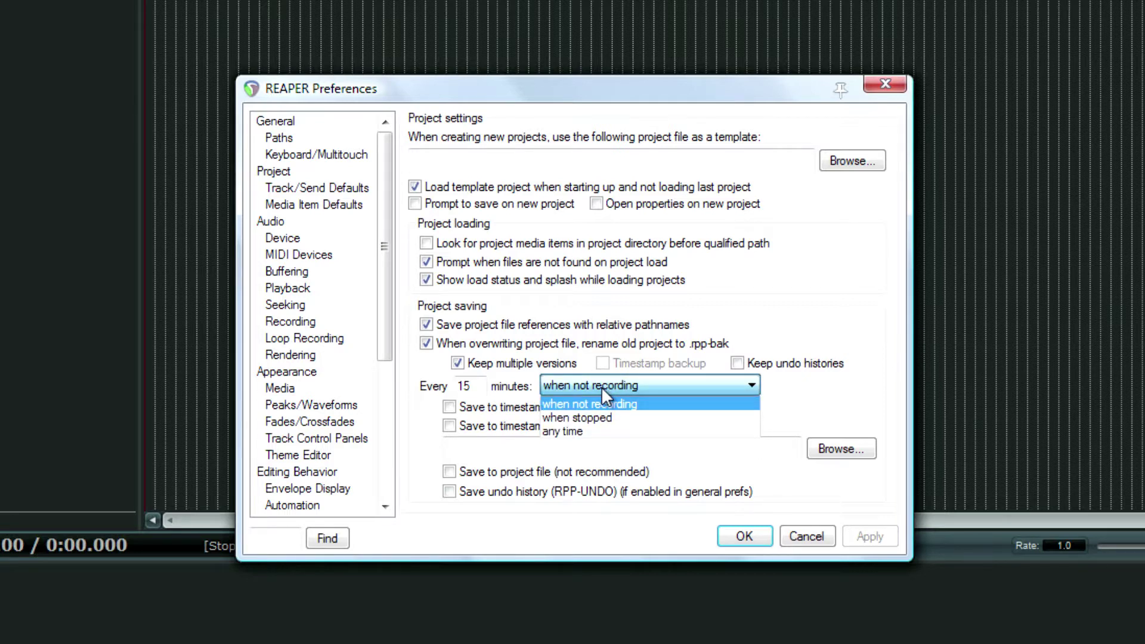
click(601, 387)
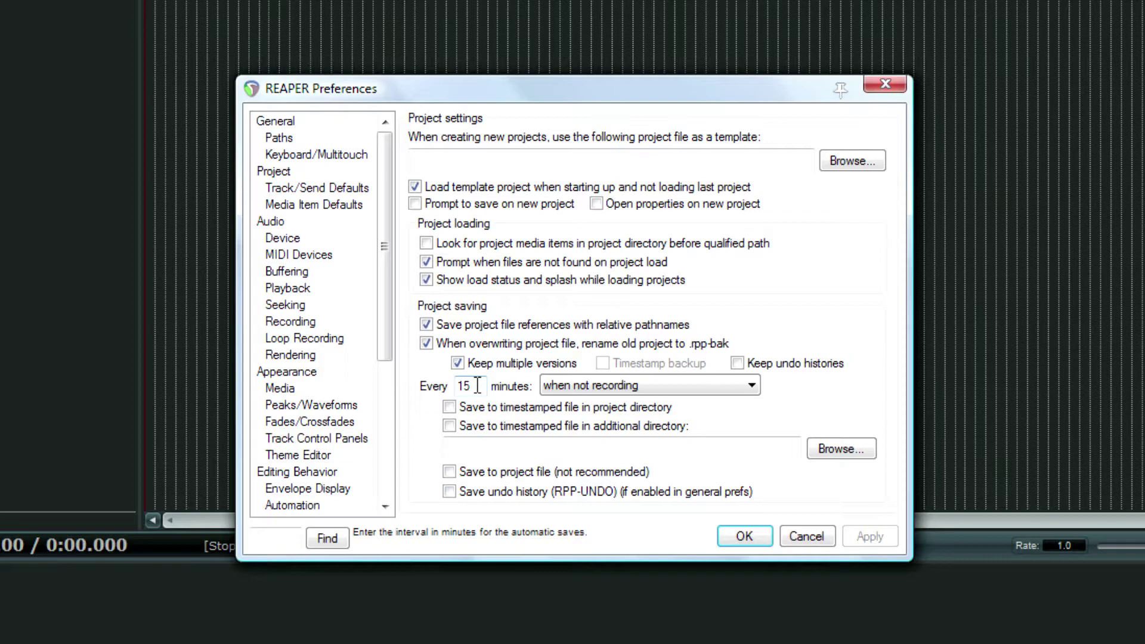
click(458, 363)
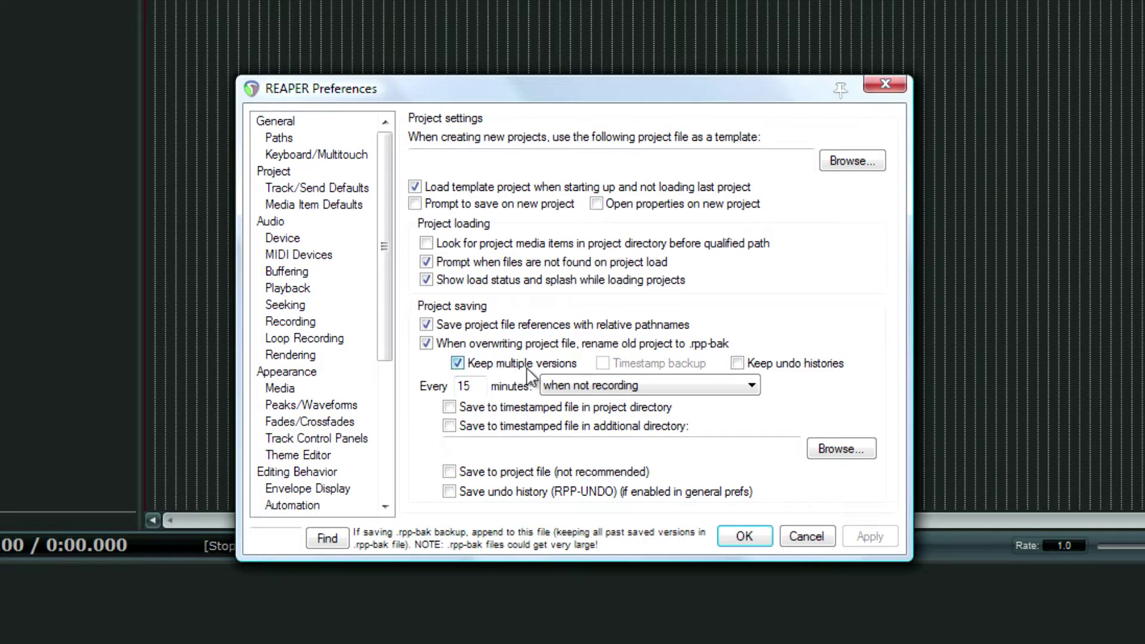
click(815, 539)
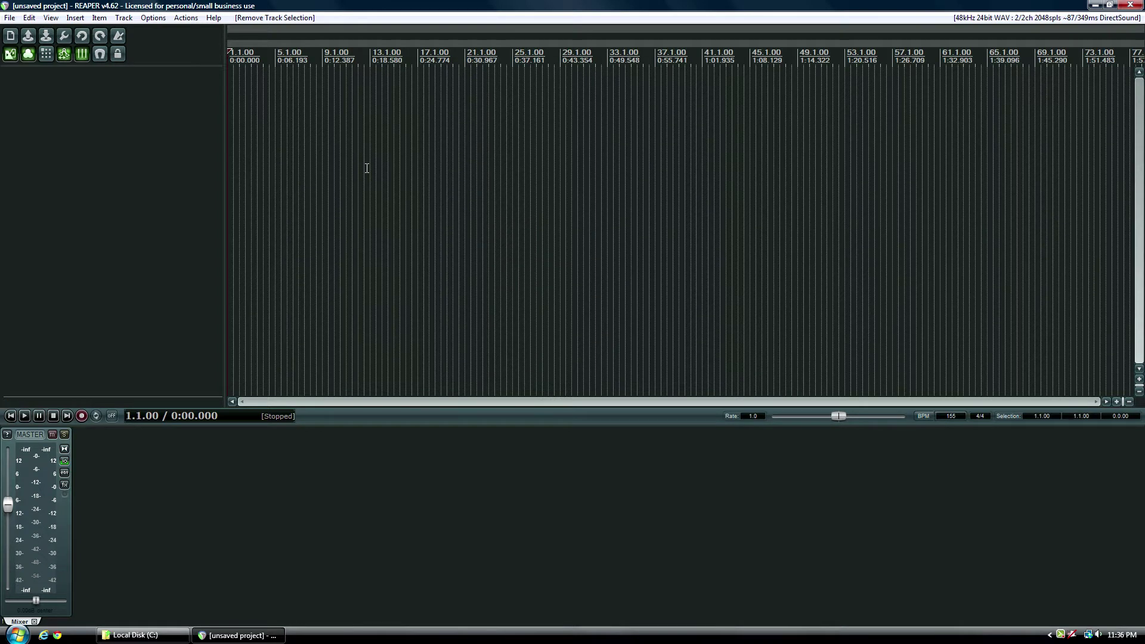
Examine the general preferences for the startup setting that loads the last project.
click(8, 18)
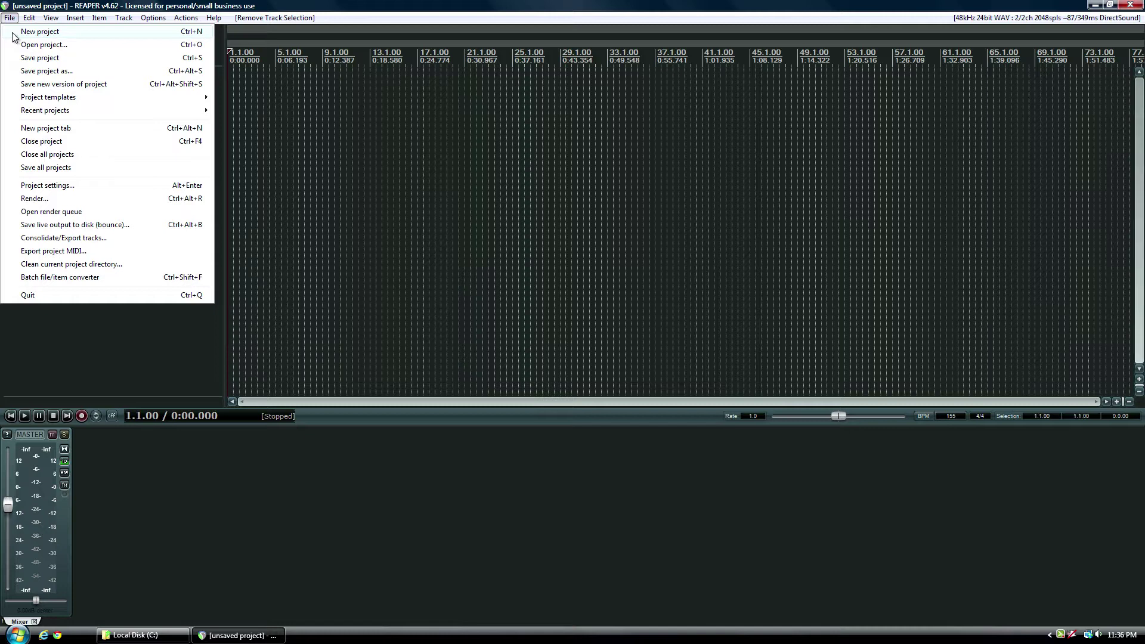
mouse_move(155, 19)
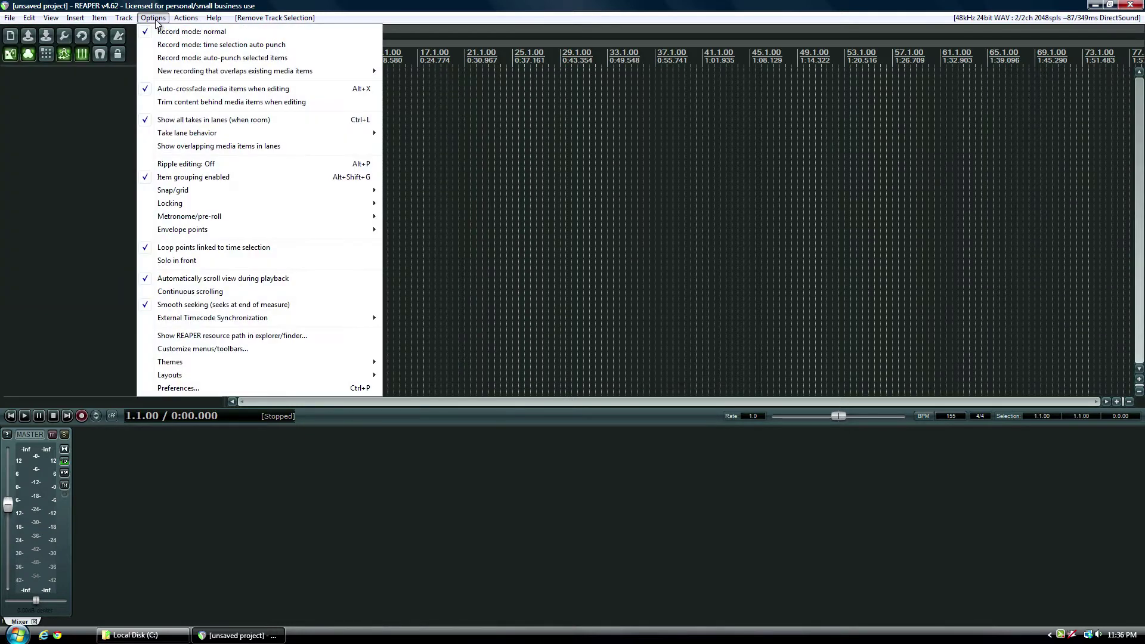
click(207, 388)
drag(365, 292, 365, 179)
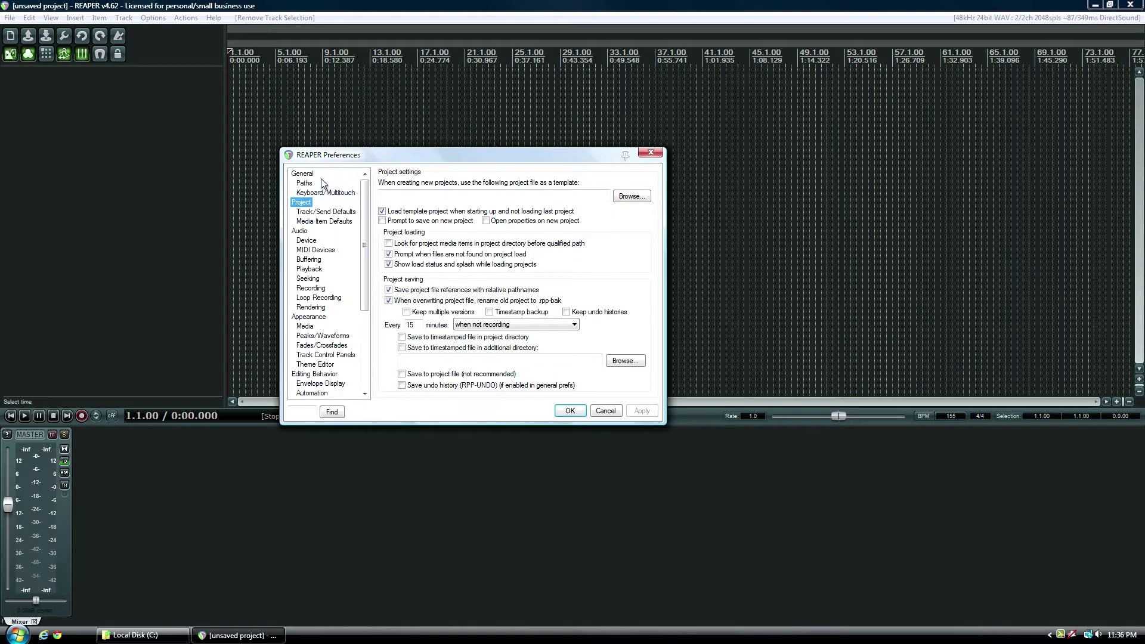
click(303, 173)
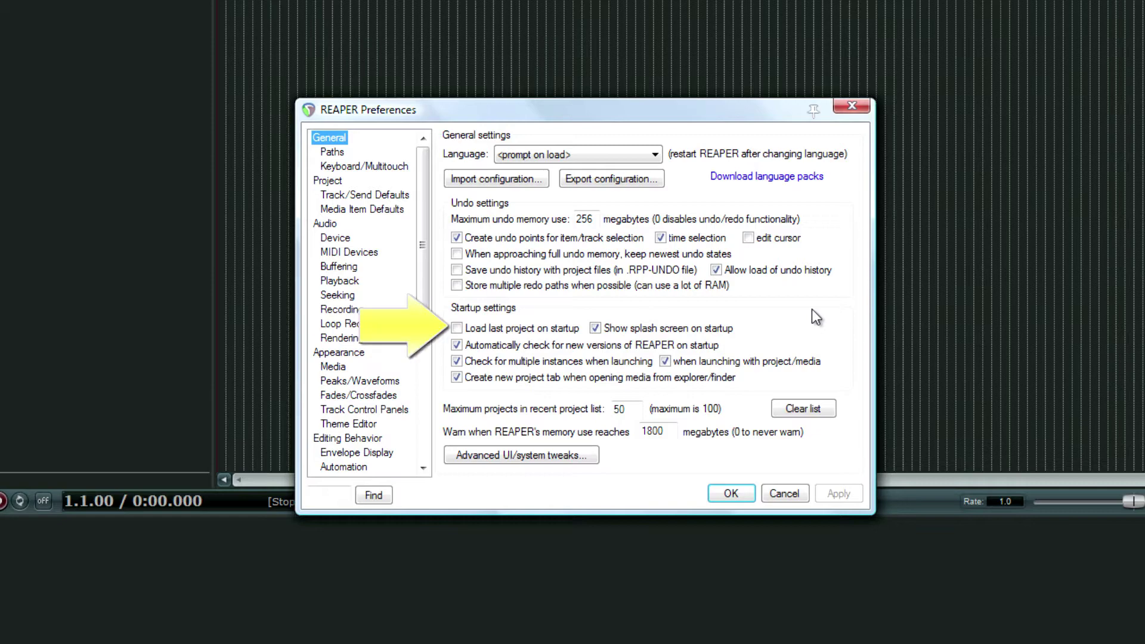
click(731, 493)
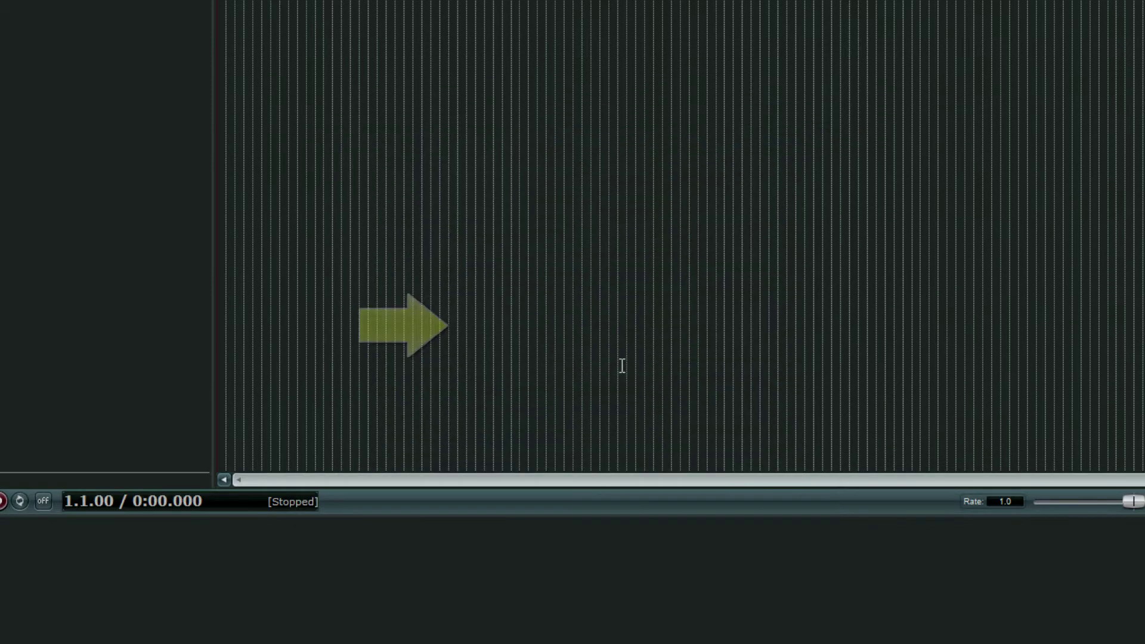
click(522, 285)
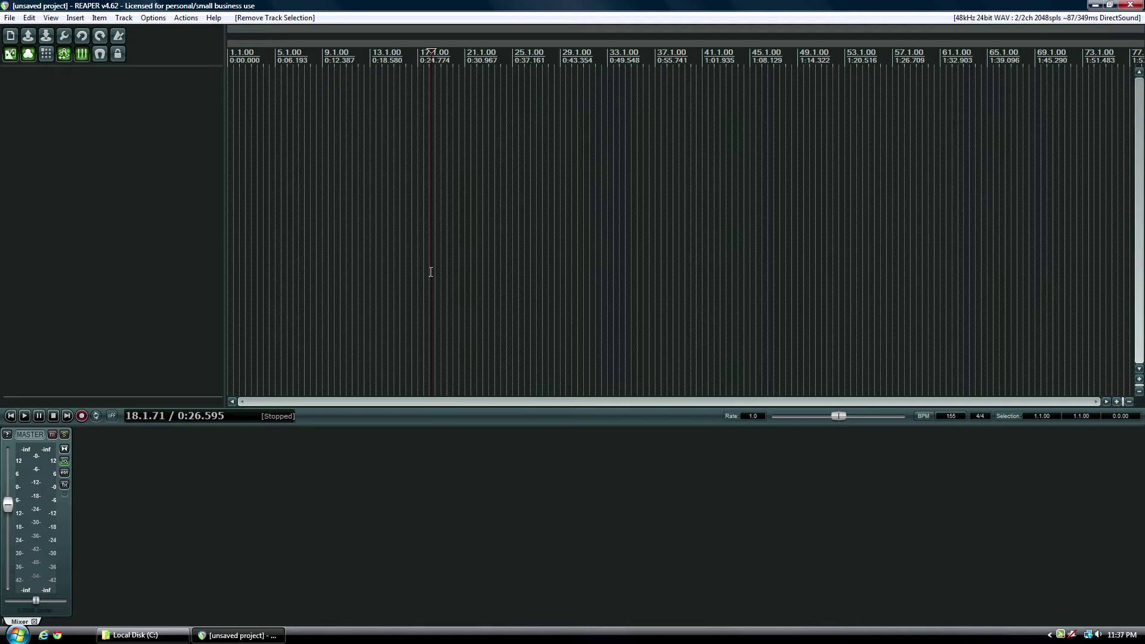
click(377, 264)
click(426, 266)
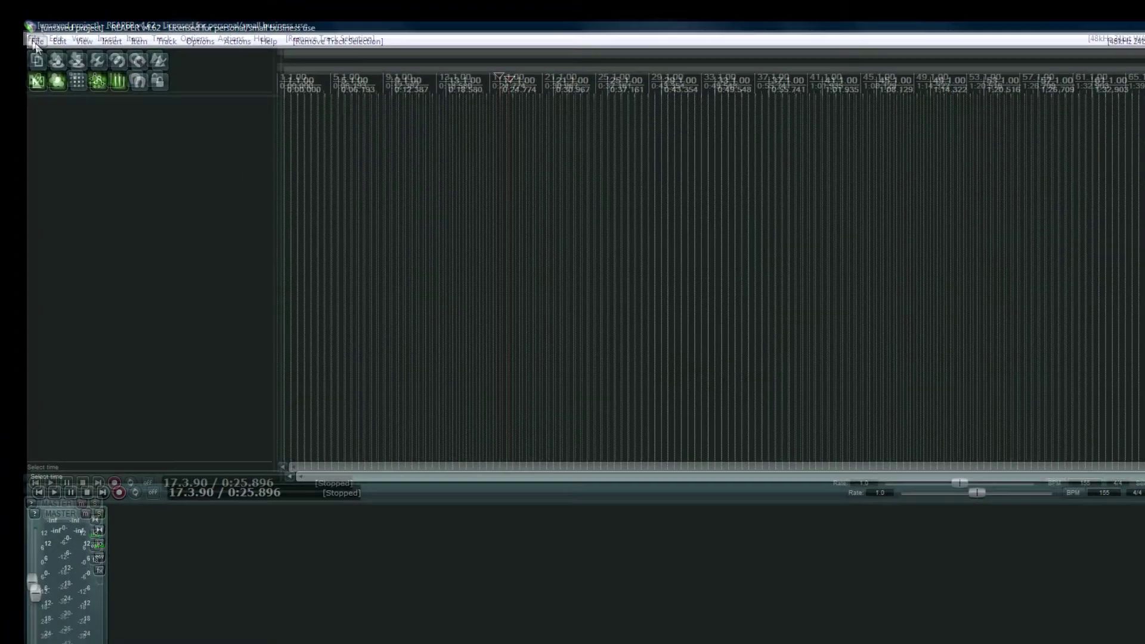
Open the project file "Best of Me 2014 crashed.RPP" from the Best of Me folder.
click(9, 18)
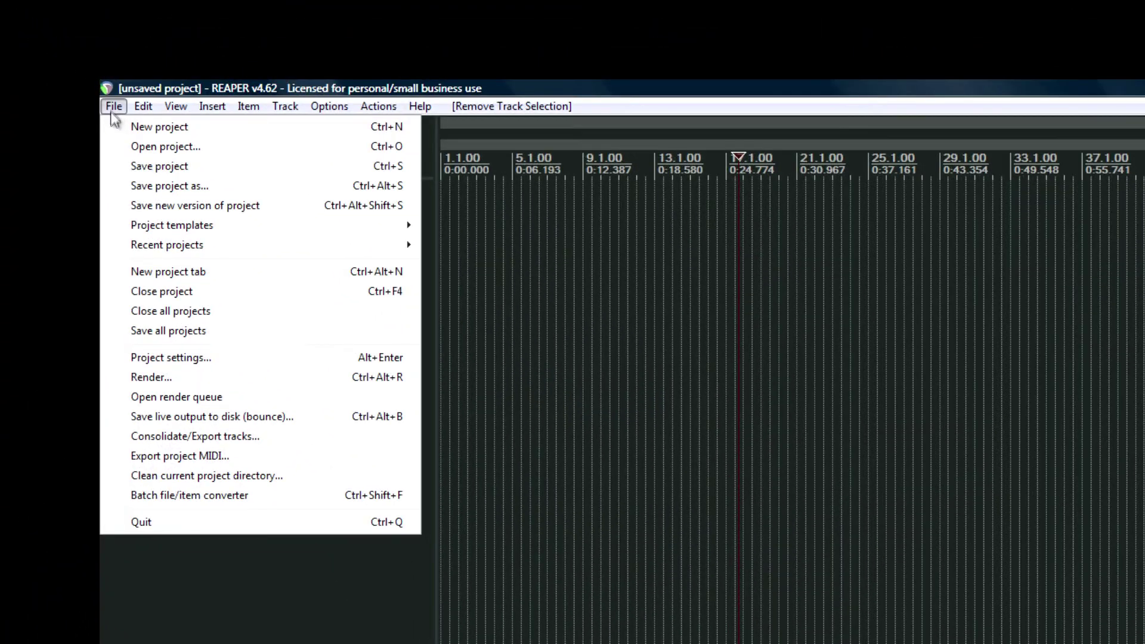
click(162, 146)
click(881, 603)
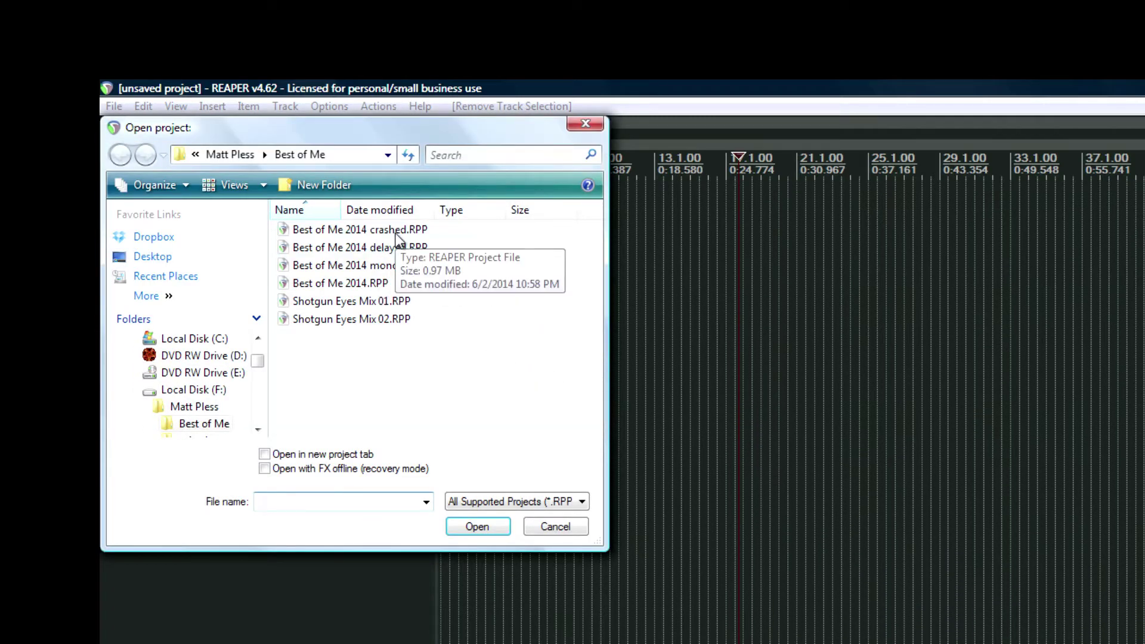
click(397, 236)
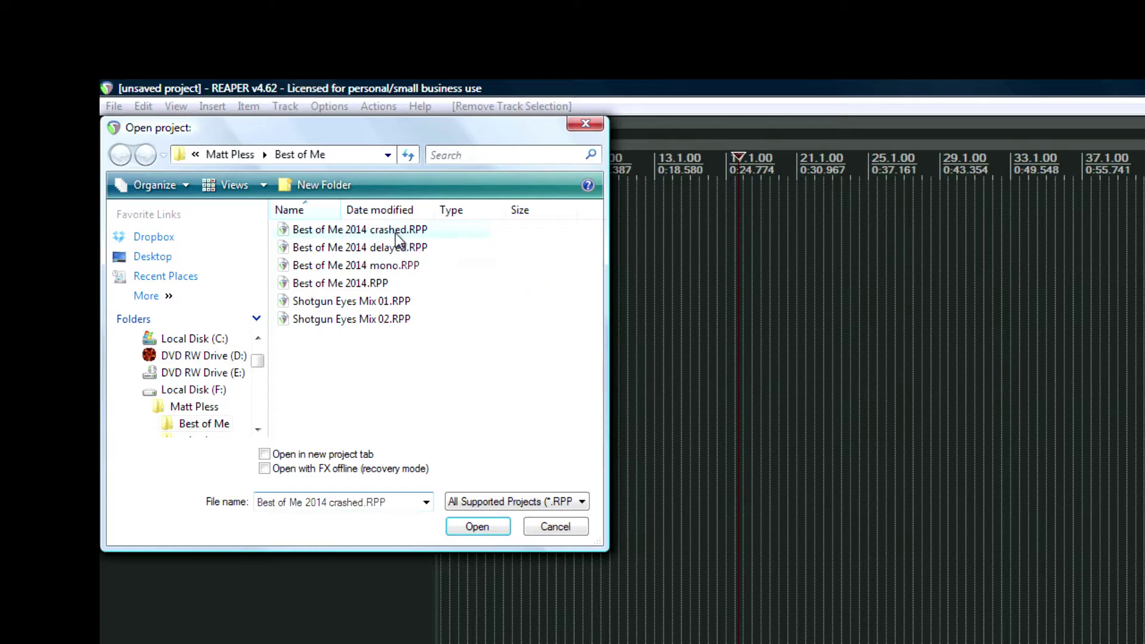
double_click(397, 235)
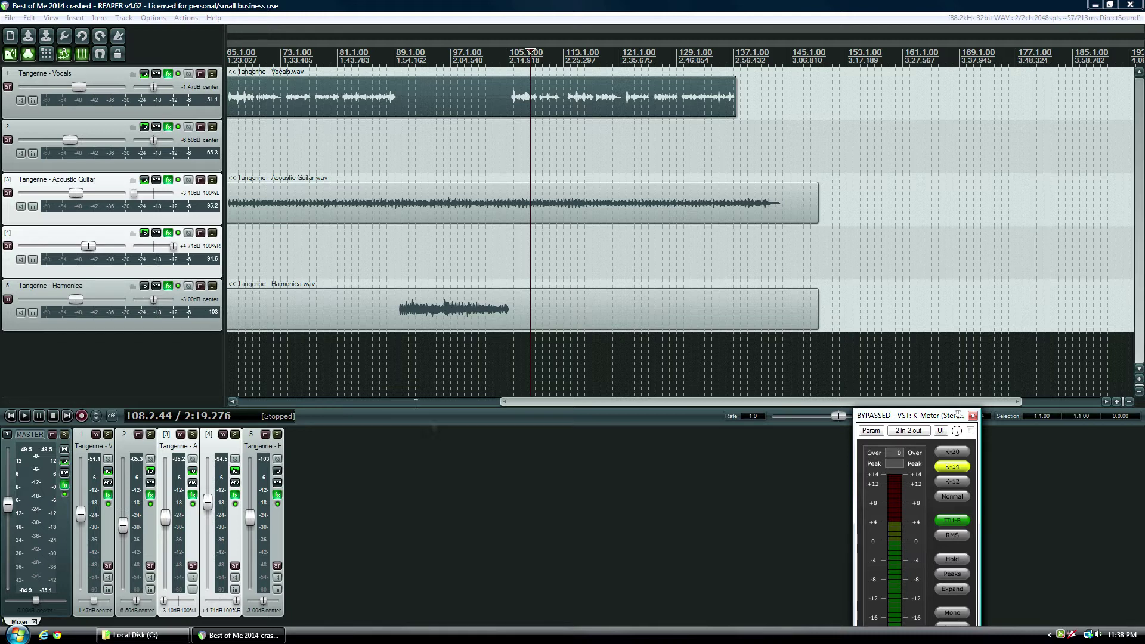
click(360, 364)
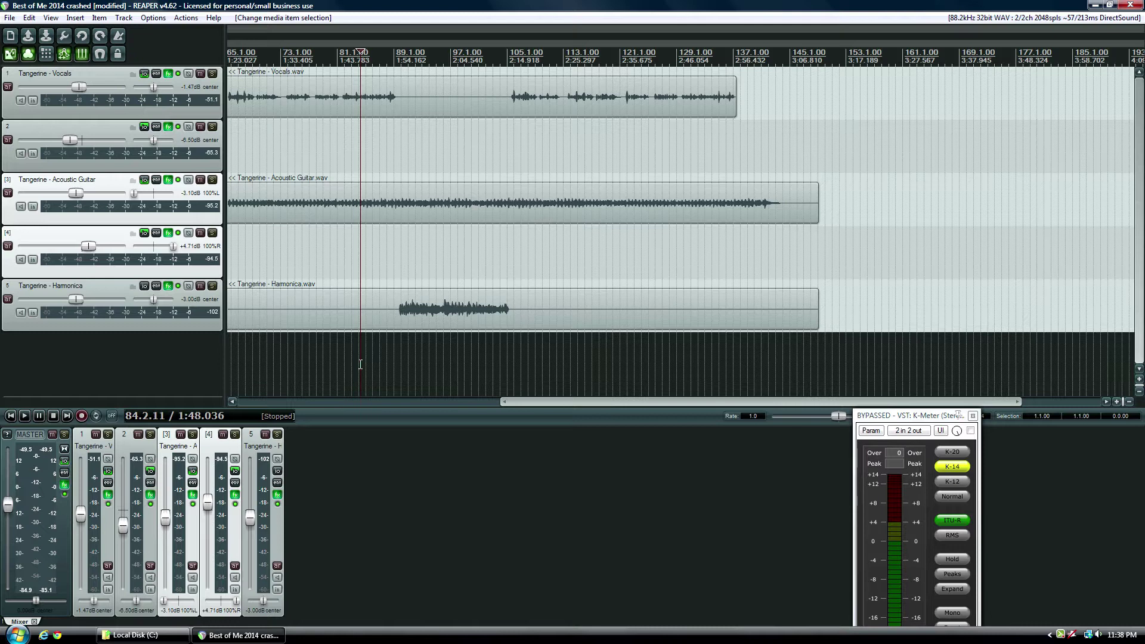
click(397, 360)
click(540, 366)
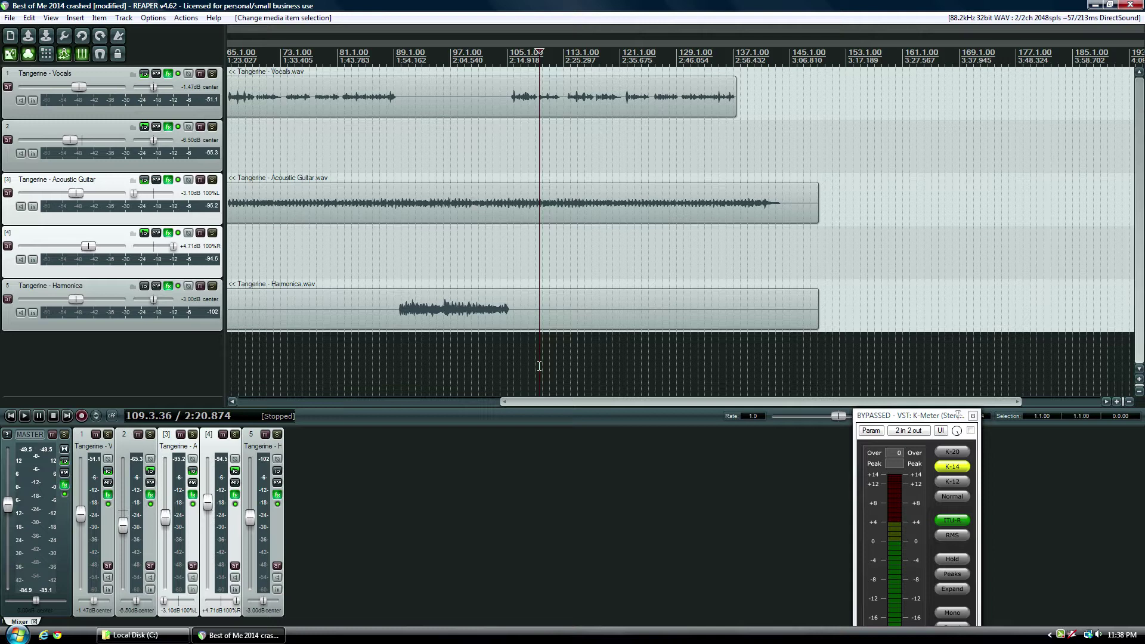
click(370, 367)
click(324, 367)
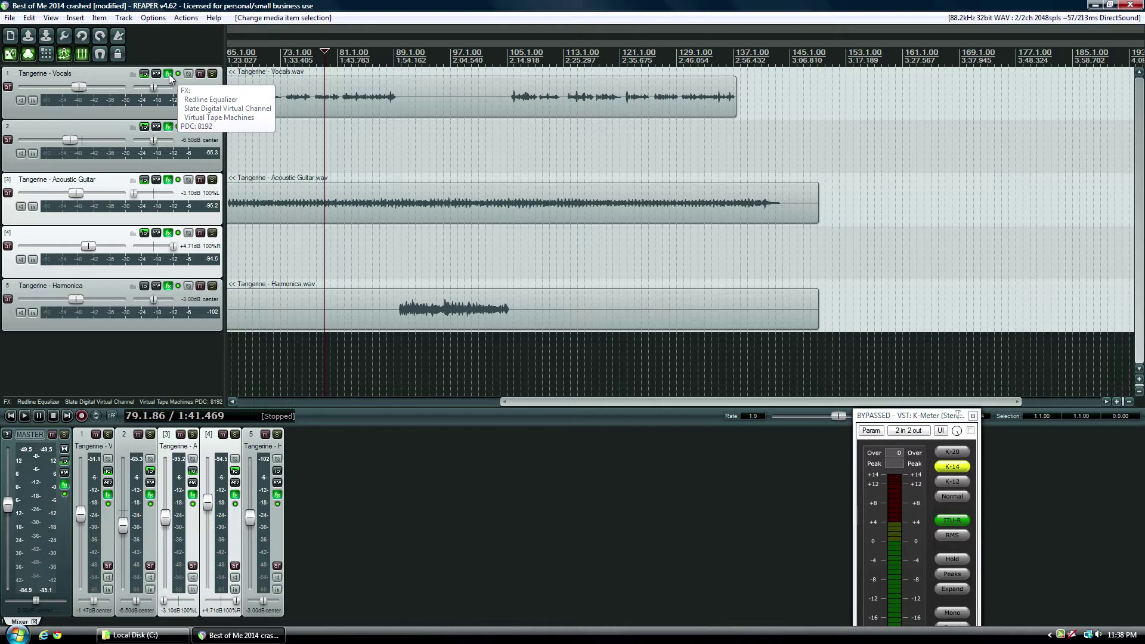
Close all projects without saving the current one.
click(9, 18)
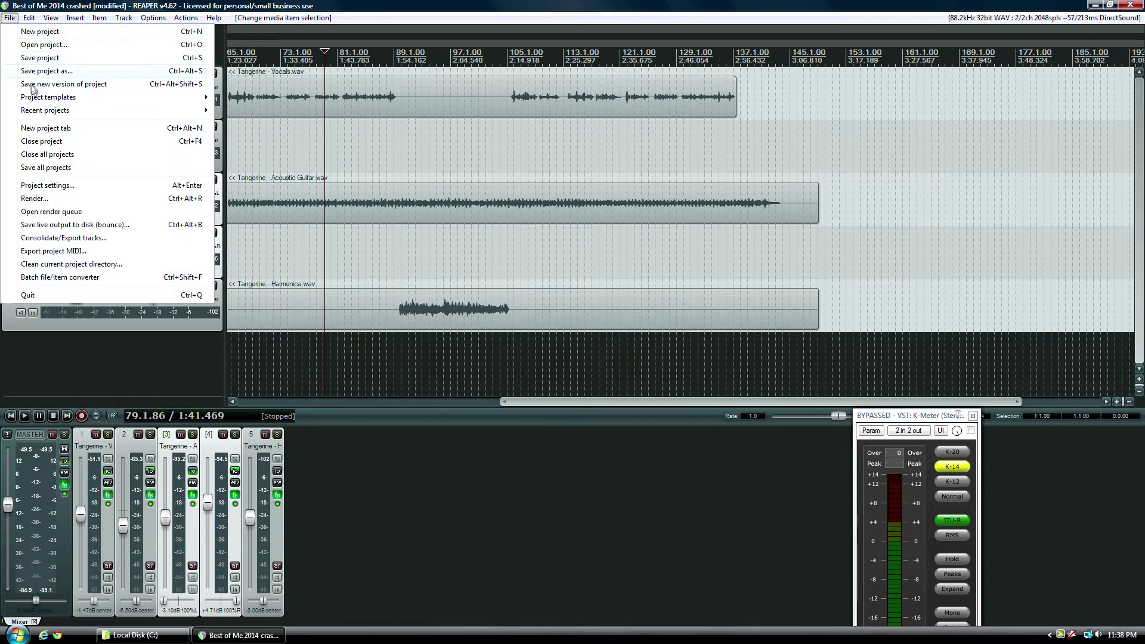
click(51, 157)
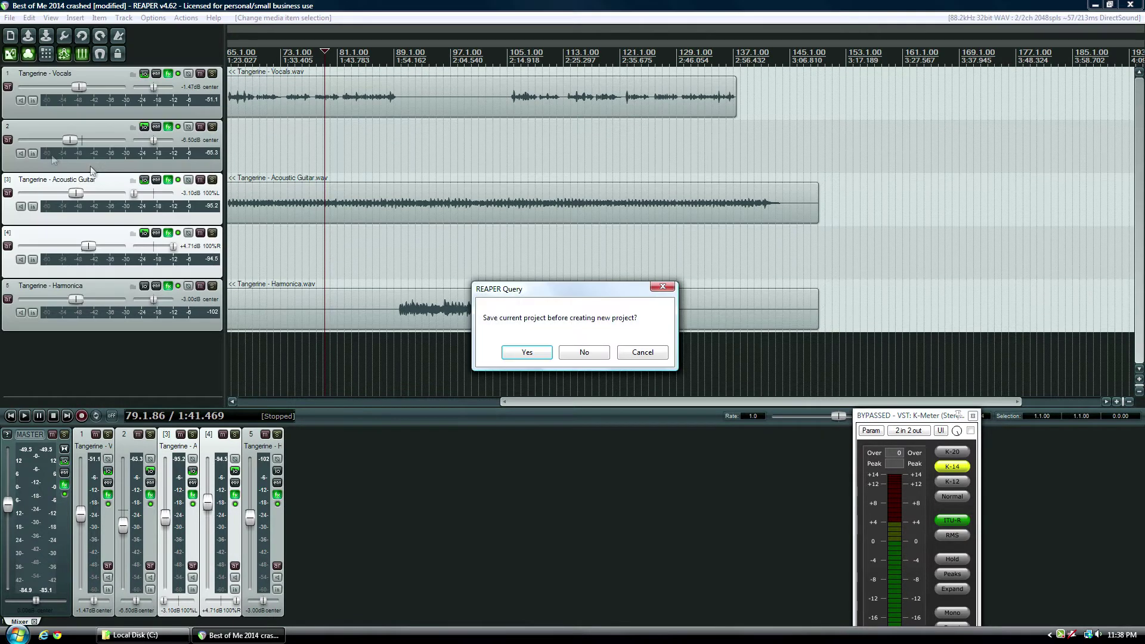
click(586, 352)
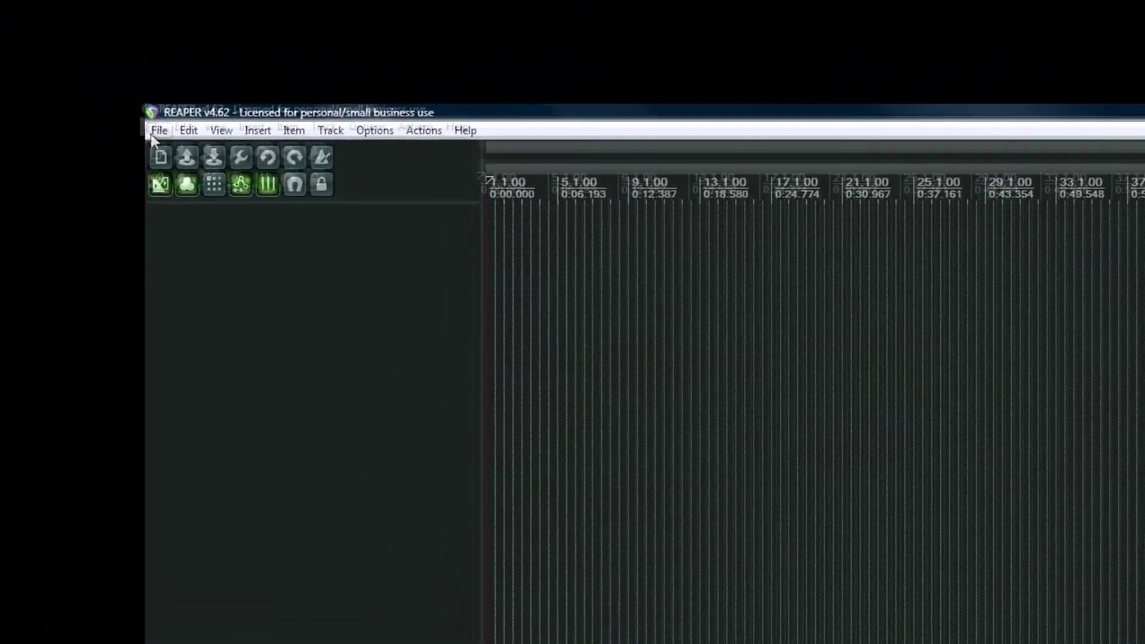
Open "Best of Me 2014 crashed.RPP" in recovery mode with FX offline, and dismiss the project load warning.
click(158, 131)
click(173, 170)
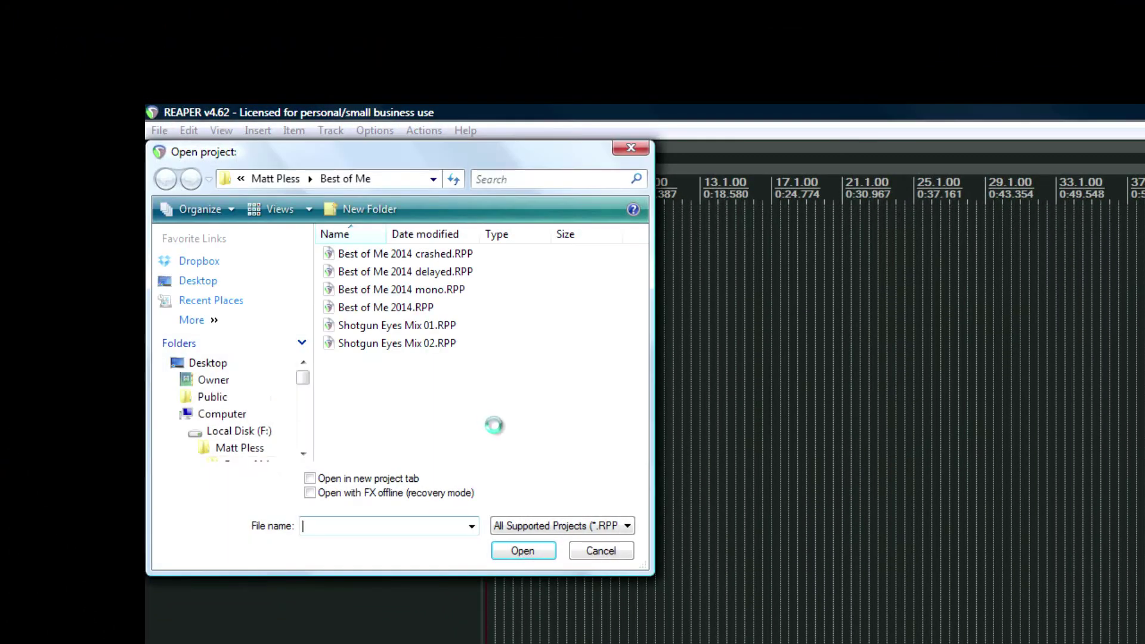
click(378, 498)
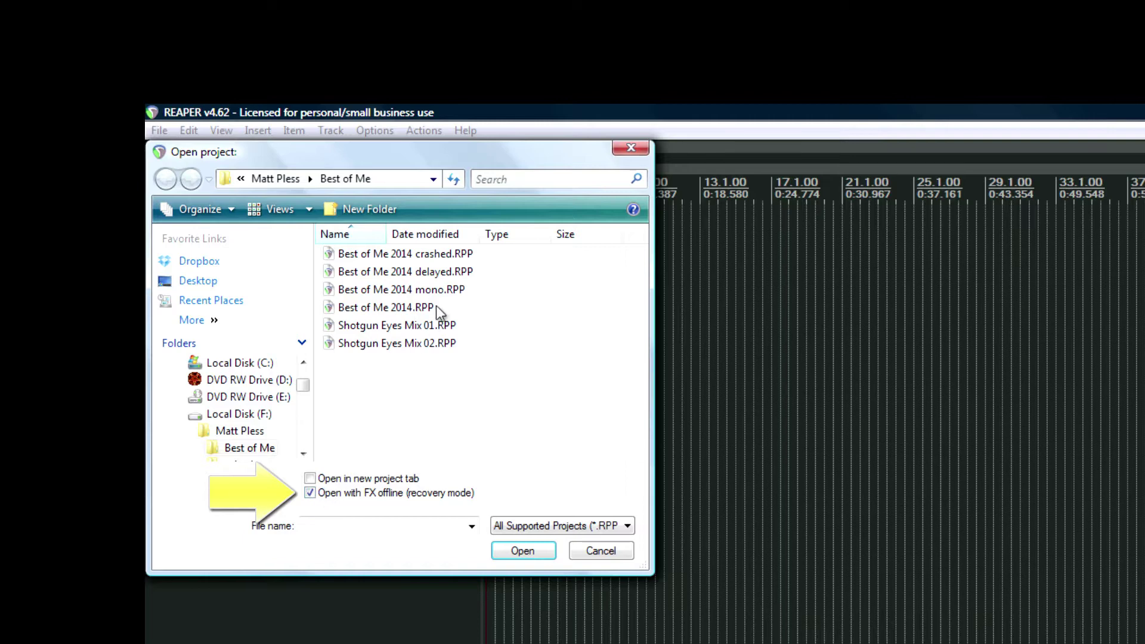
double_click(443, 259)
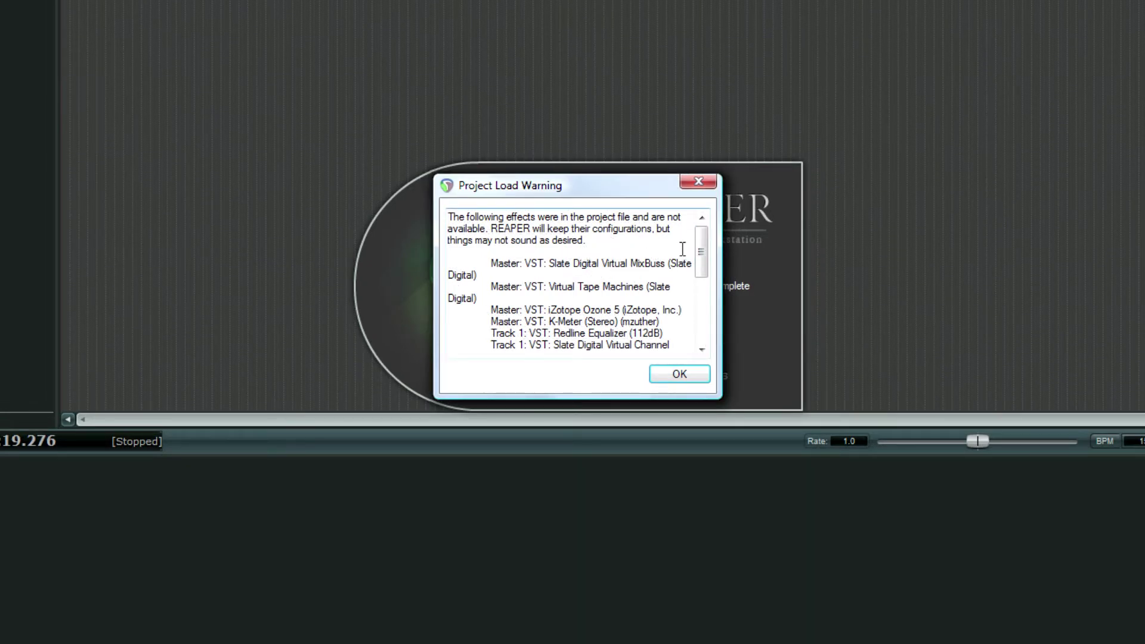
mouse_move(704, 249)
mouse_down()
mouse_move(705, 307)
mouse_move(703, 251)
mouse_up()
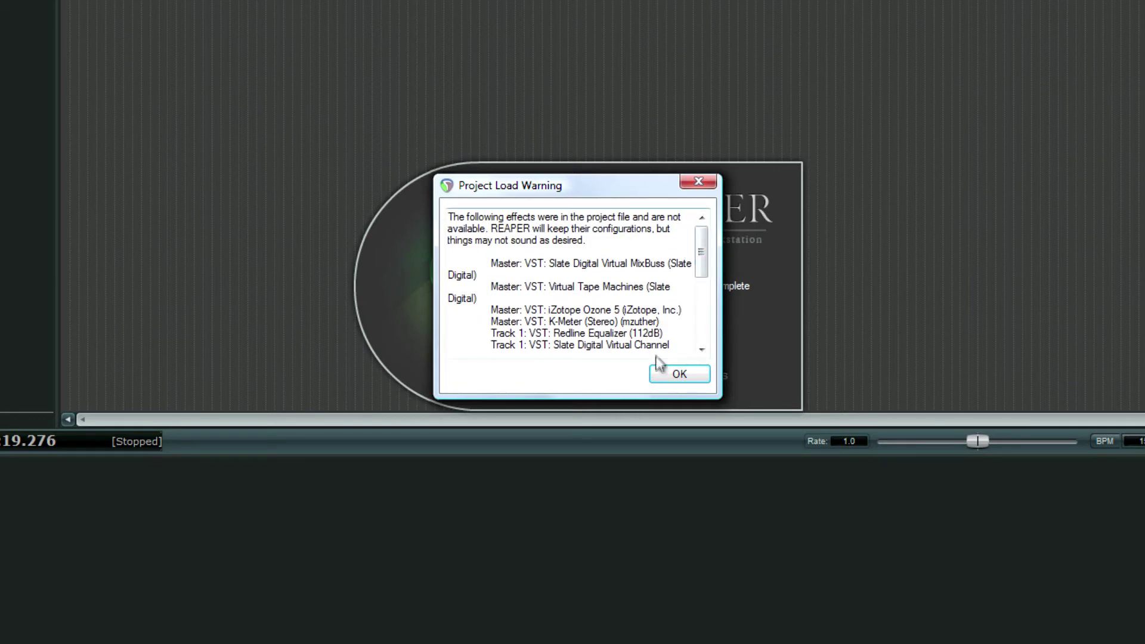
click(680, 375)
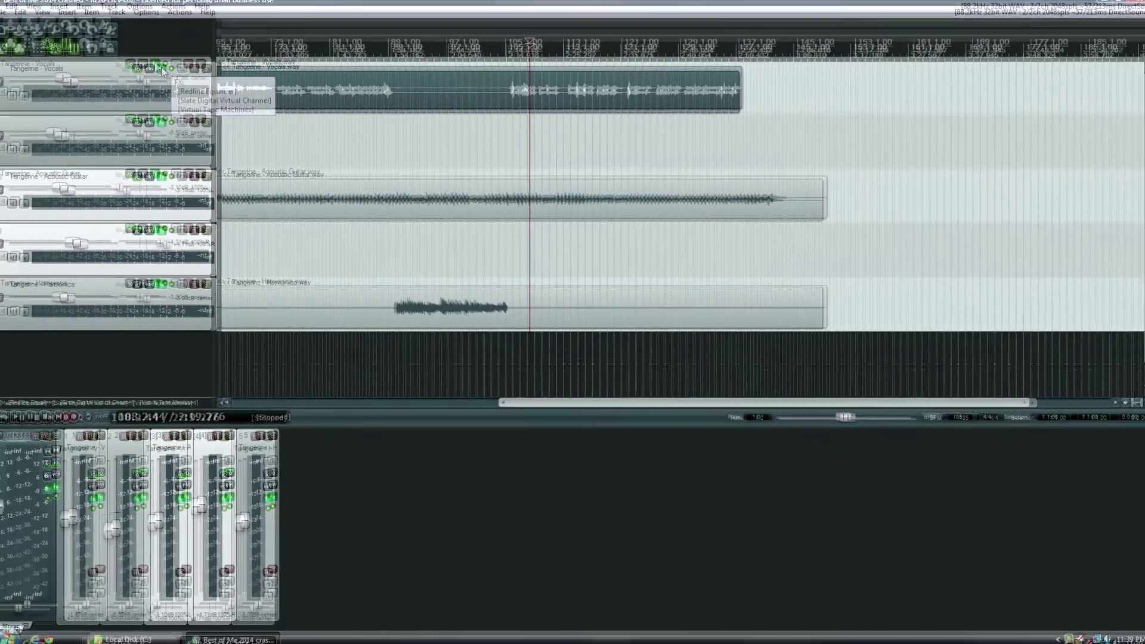
Bring the Redline Equalizer, Slate Digital Virtual Channel and Virtual Tape Machines effects online on the Tangerine - Vocals track.
click(163, 69)
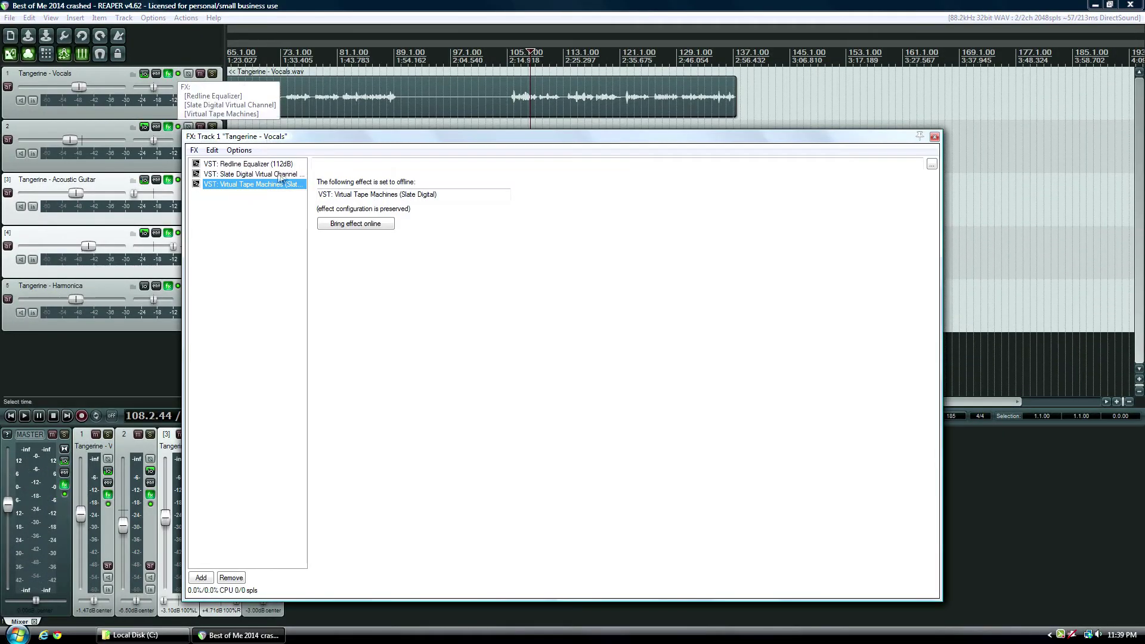
click(252, 163)
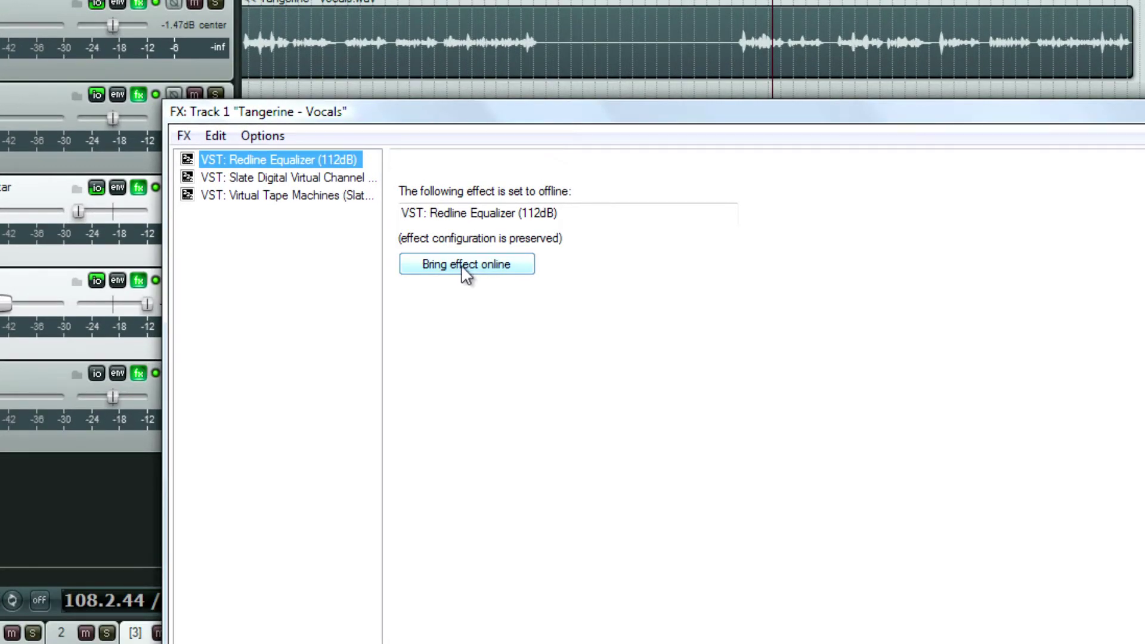
click(465, 272)
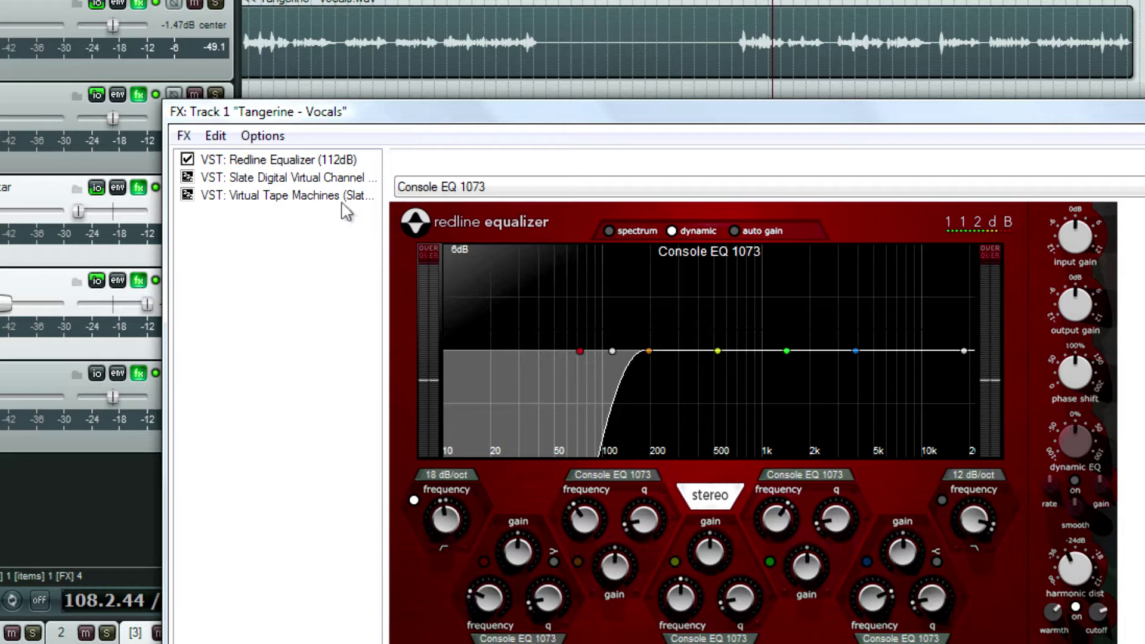
click(329, 179)
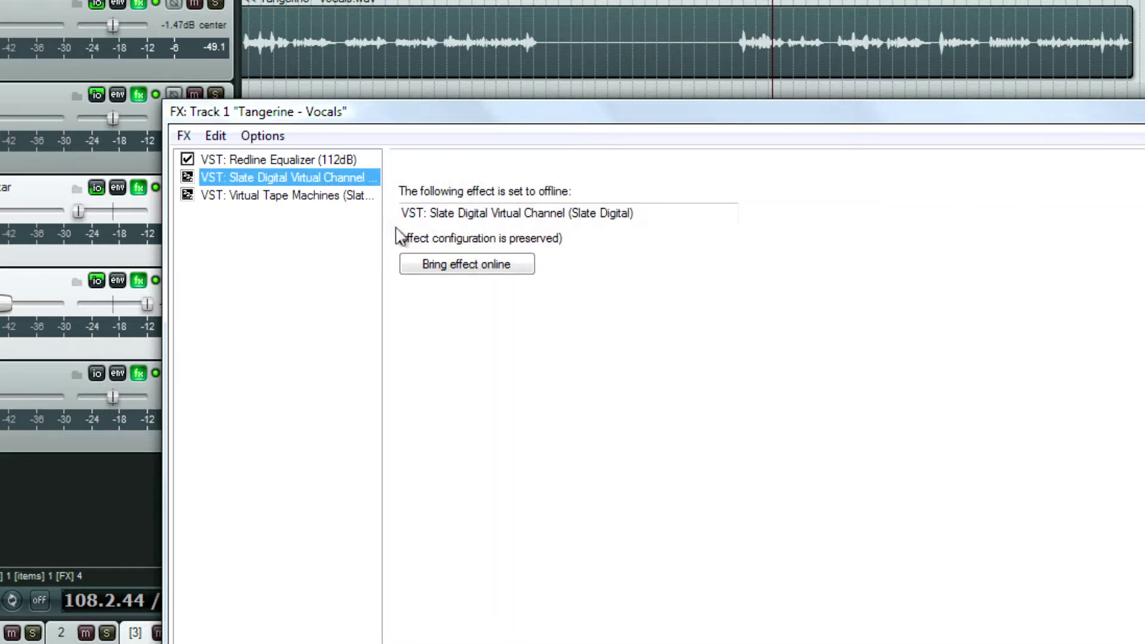
click(452, 270)
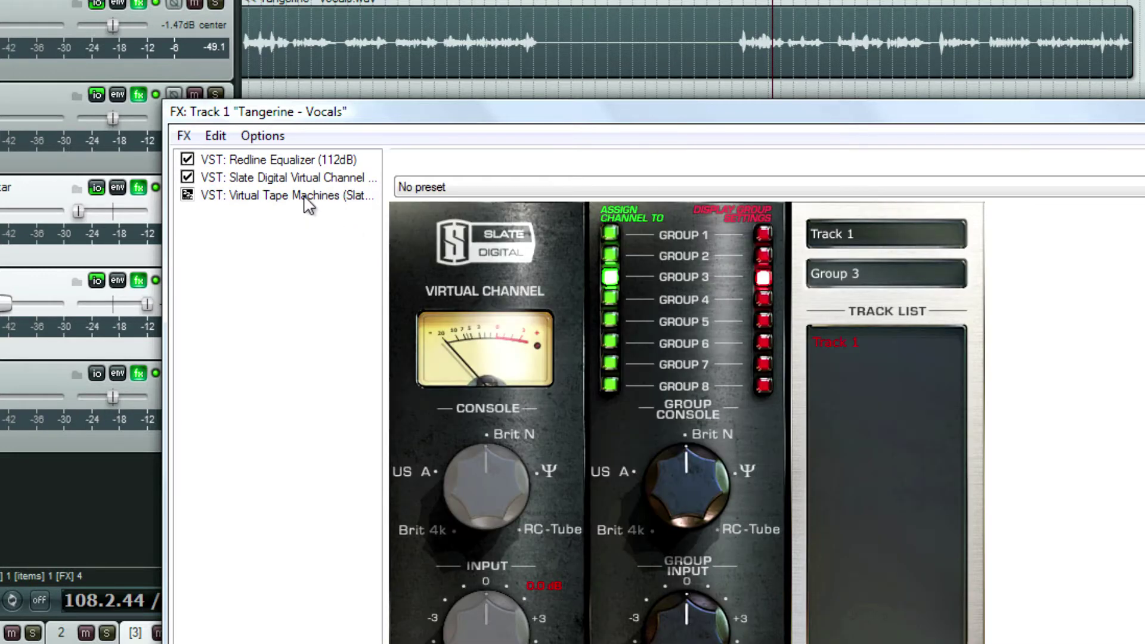
click(309, 197)
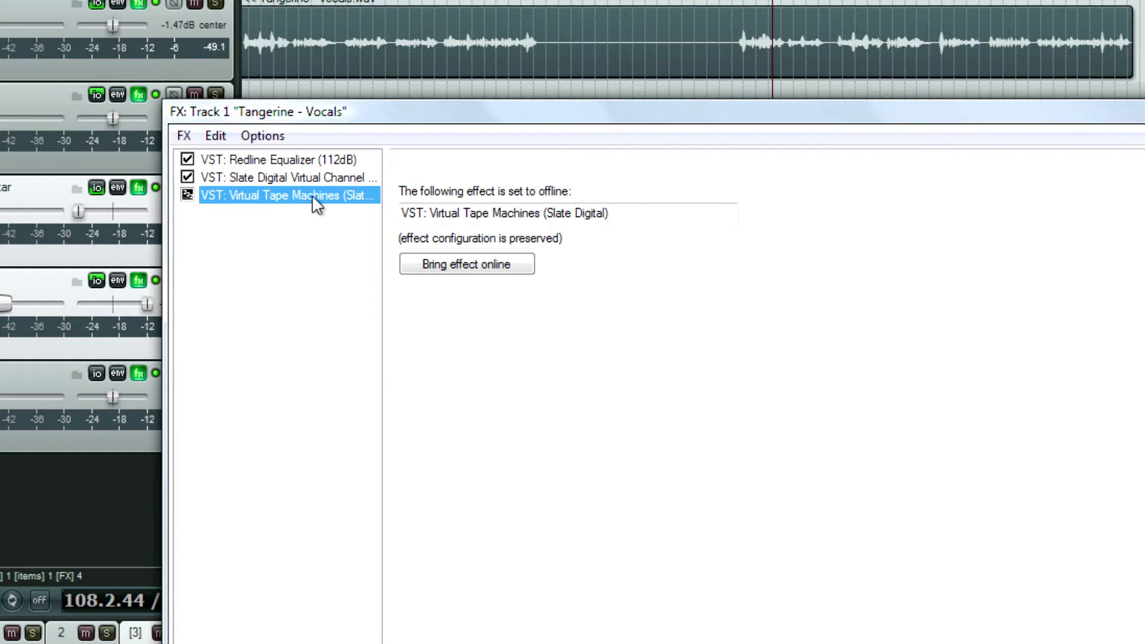
click(454, 272)
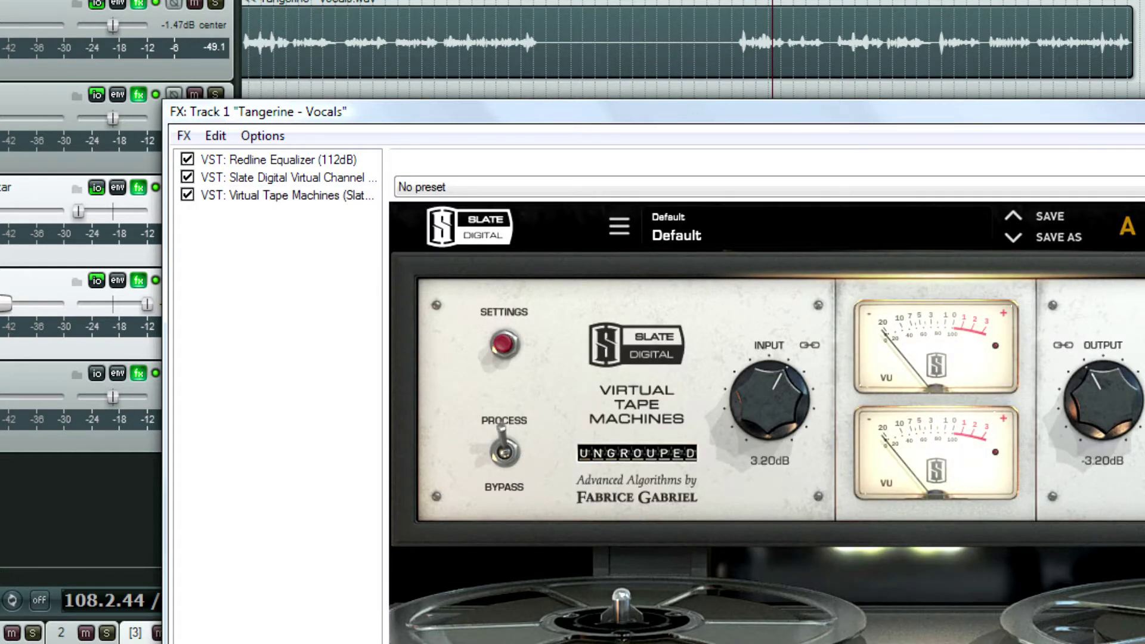
key(Escape)
Bring the EchoBoy effect online on track 2 and close its effects window.
click(139, 99)
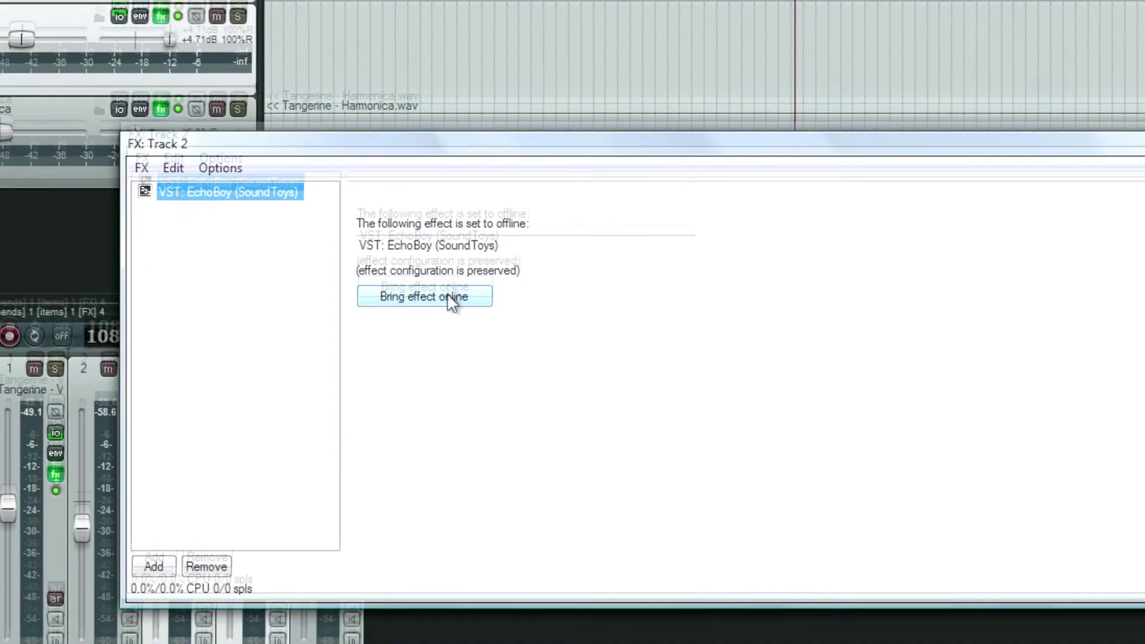
click(414, 485)
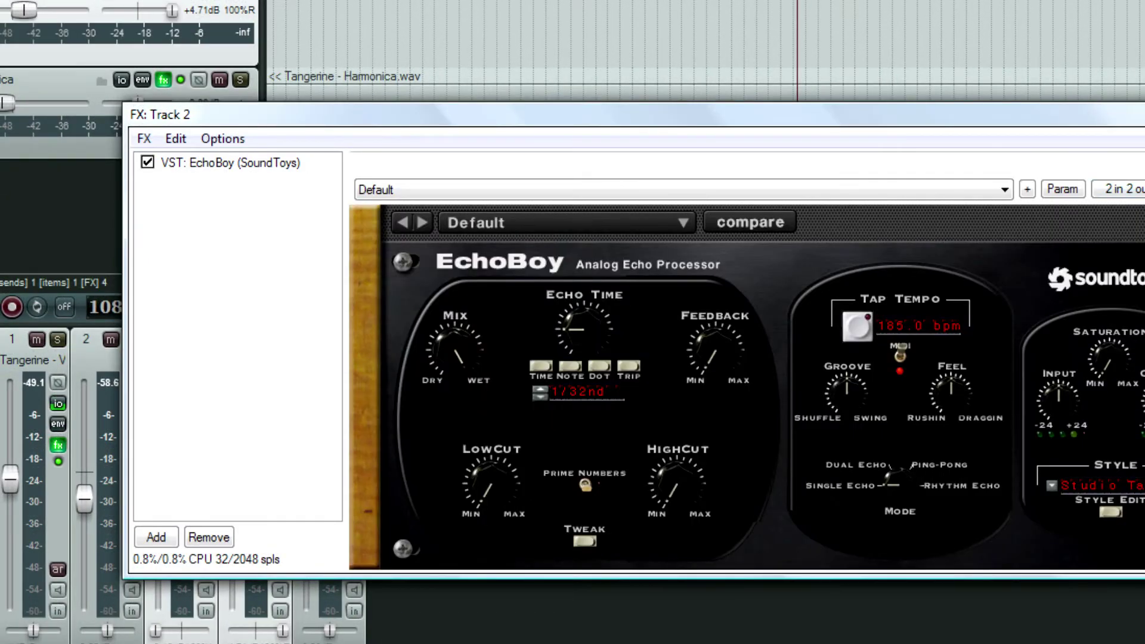
key(Escape)
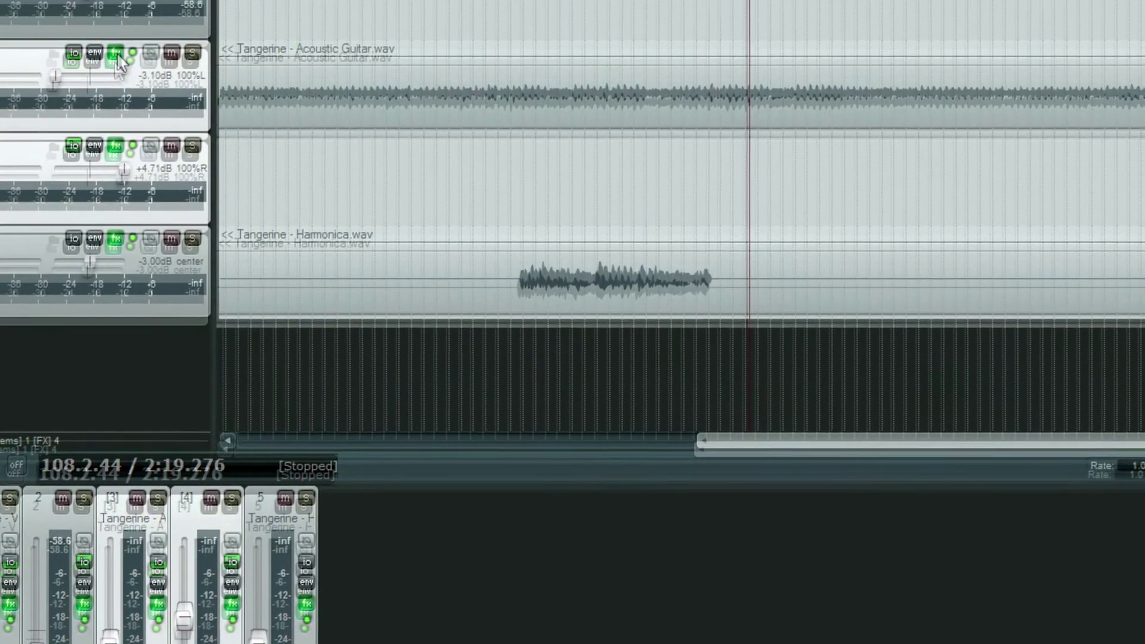
Bring the first Slate Digital Virtual Channel and the Redline Equalizer online on the Tangerine - Acoustic Guitar track.
click(84, 157)
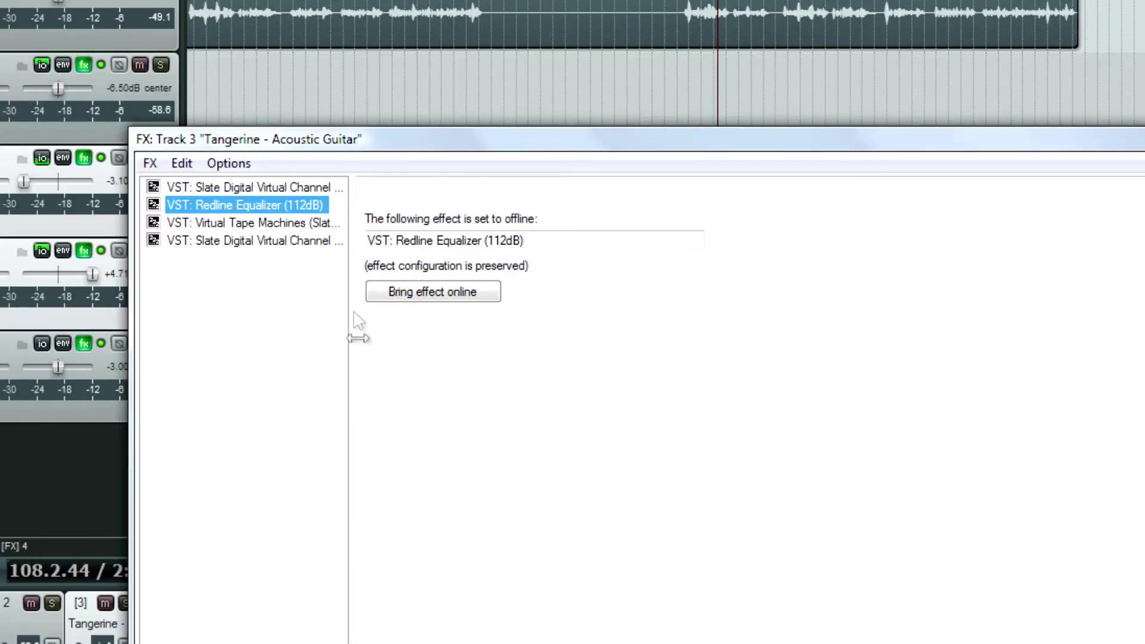
click(256, 187)
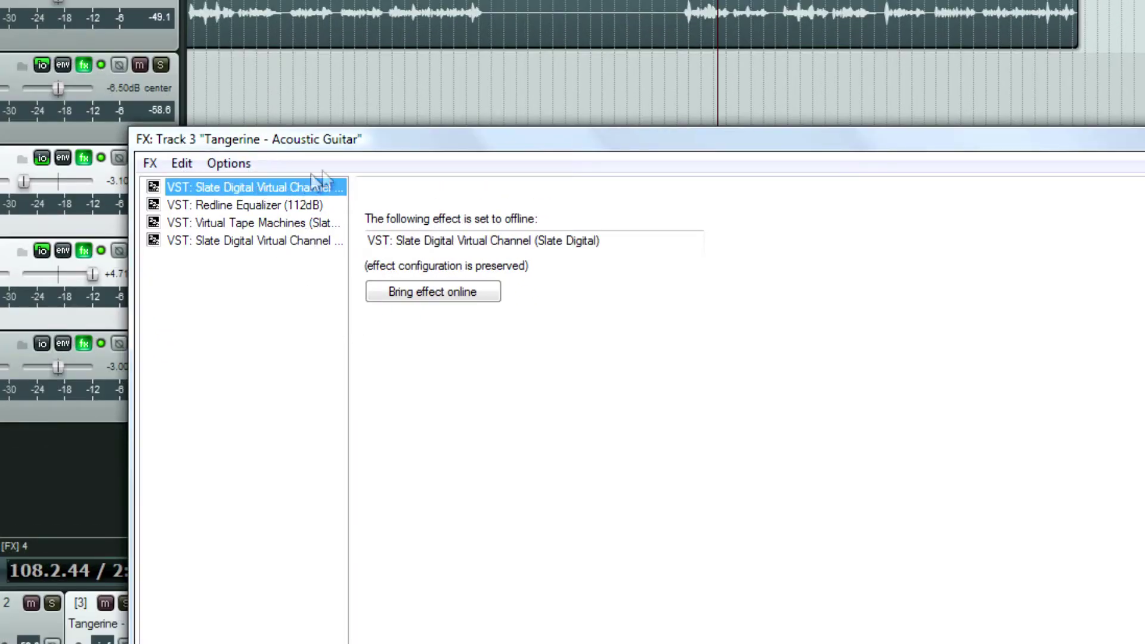
drag(370, 145, 463, 42)
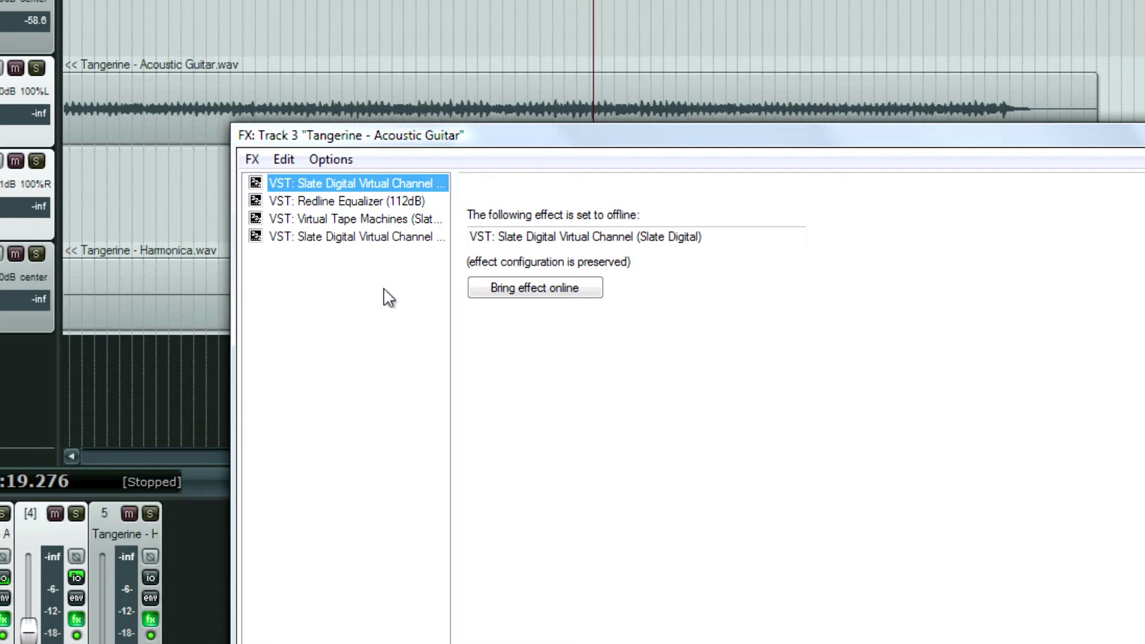
click(526, 295)
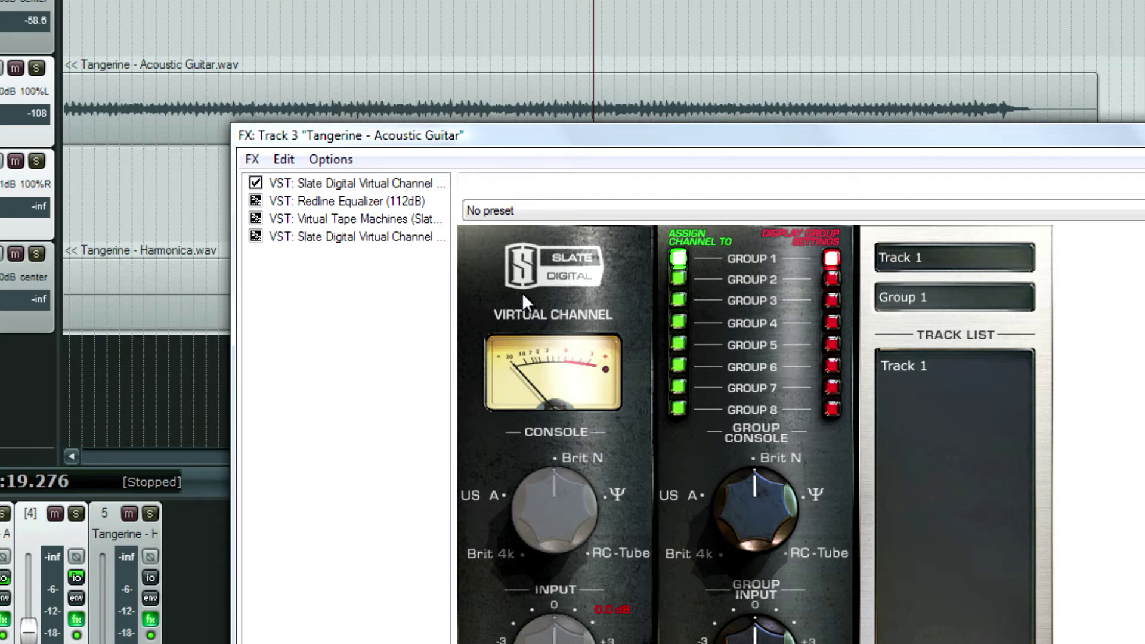
click(406, 203)
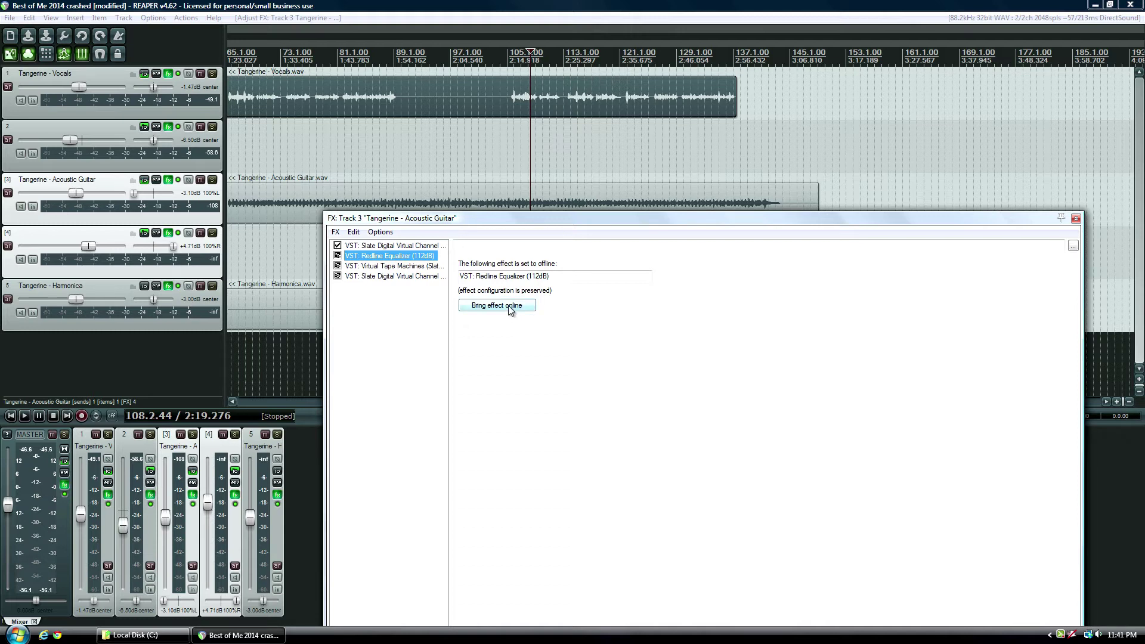
click(509, 305)
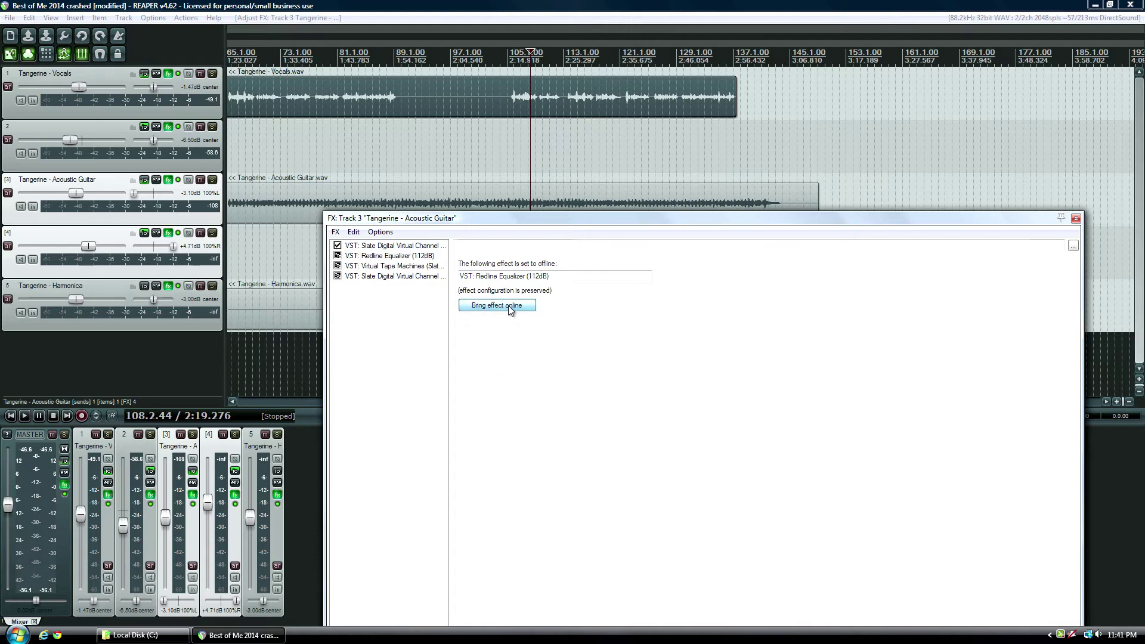
Bring Virtual Tape Machines and the second Slate Digital Virtual Channel online on the Acoustic Guitar track.
click(385, 266)
click(412, 246)
click(425, 255)
click(412, 266)
click(411, 276)
click(414, 292)
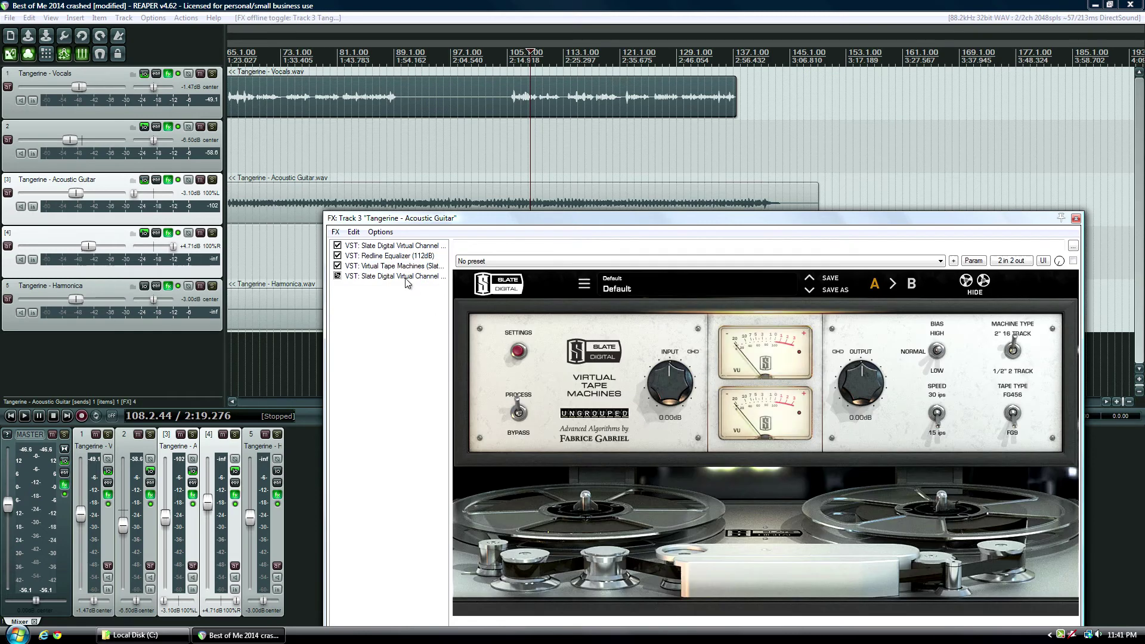
click(410, 277)
click(507, 308)
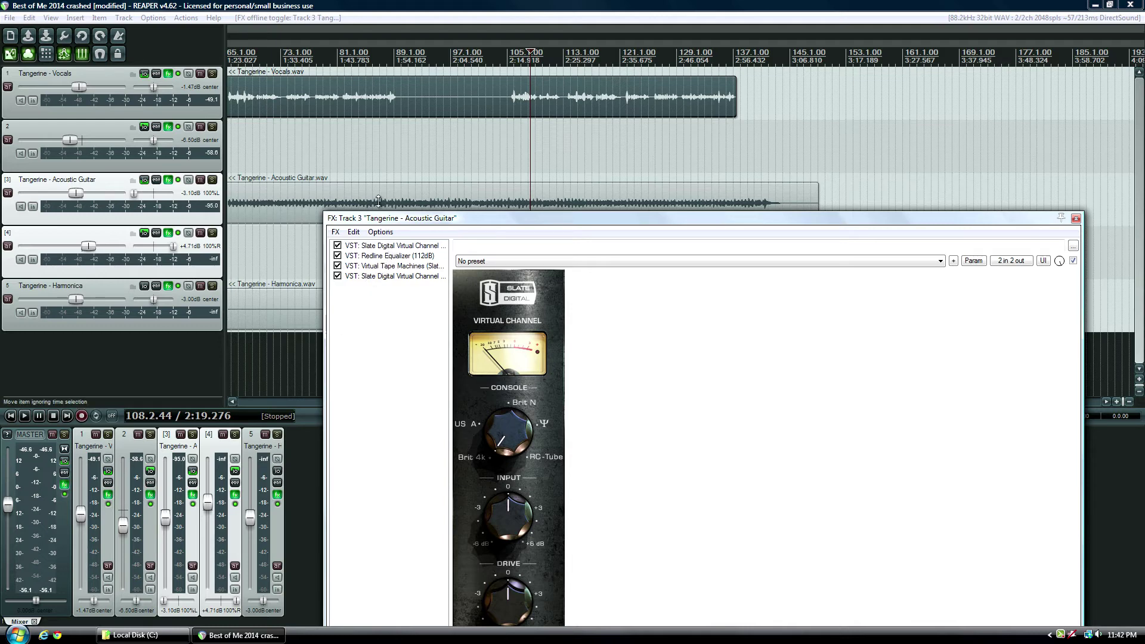
Play the project briefly from about 1:27 to test the effects, and close the Acoustic Guitar track's effects window.
click(247, 361)
key(space)
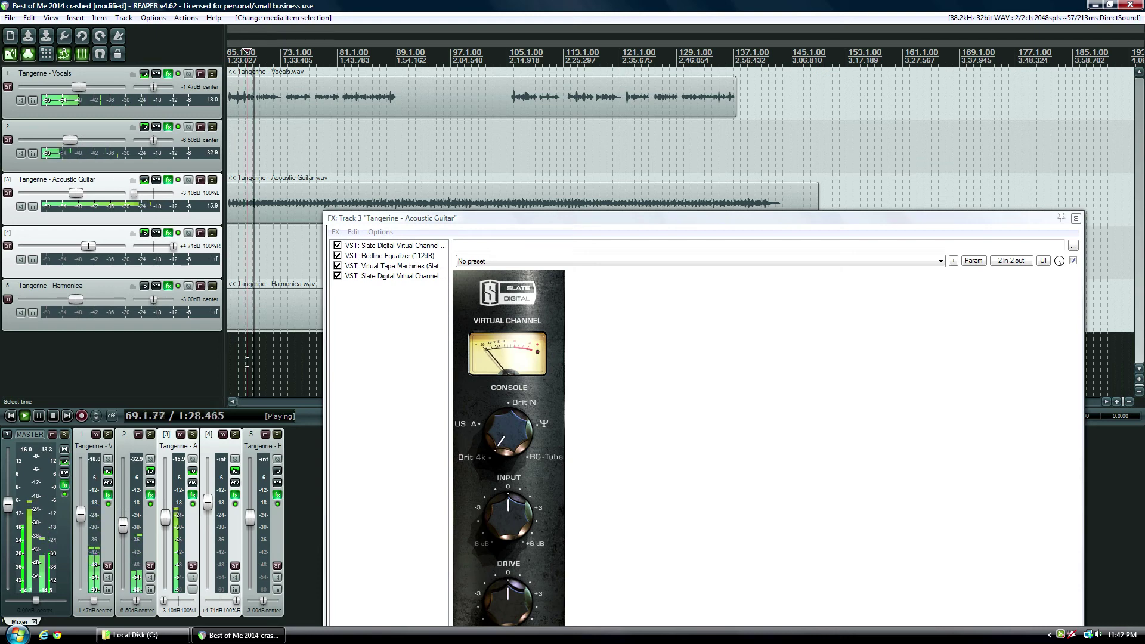
key(space)
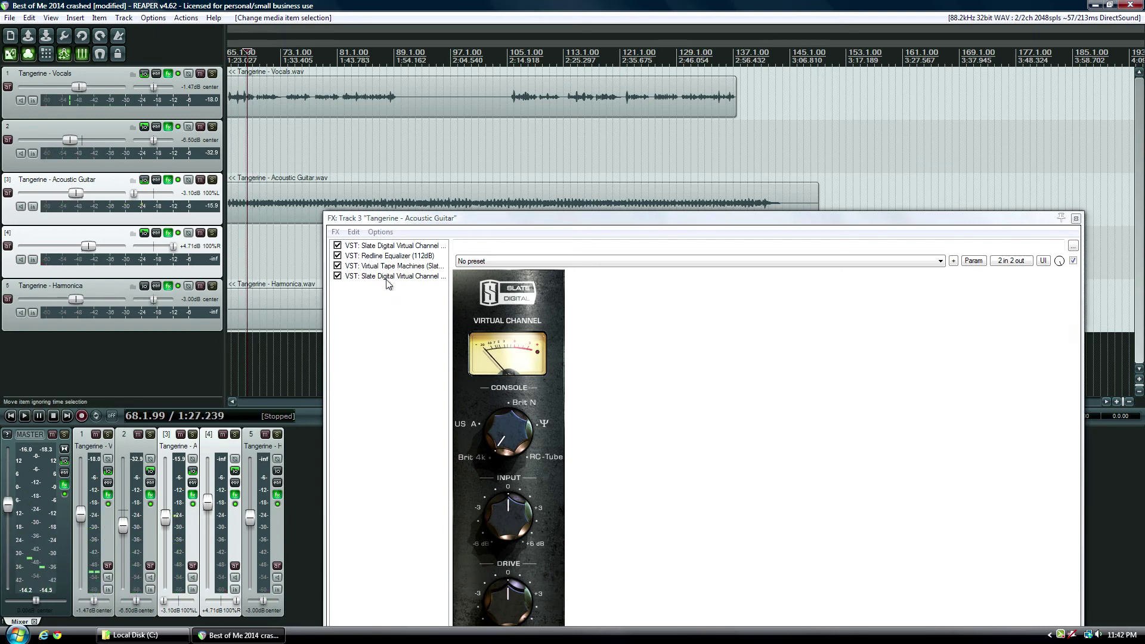
click(388, 277)
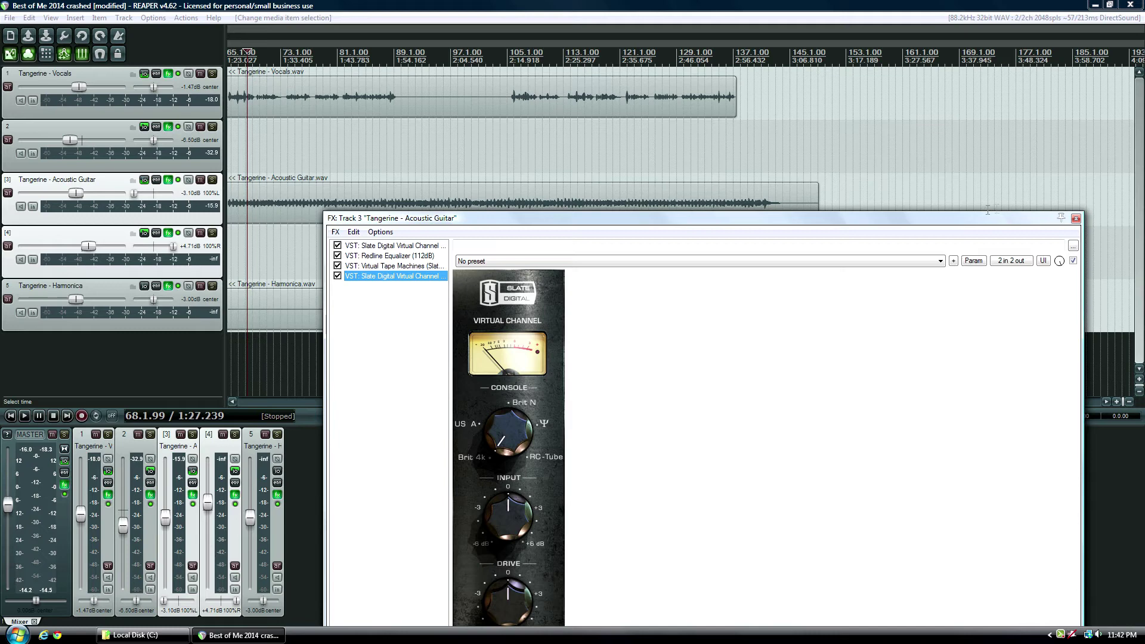
click(1076, 218)
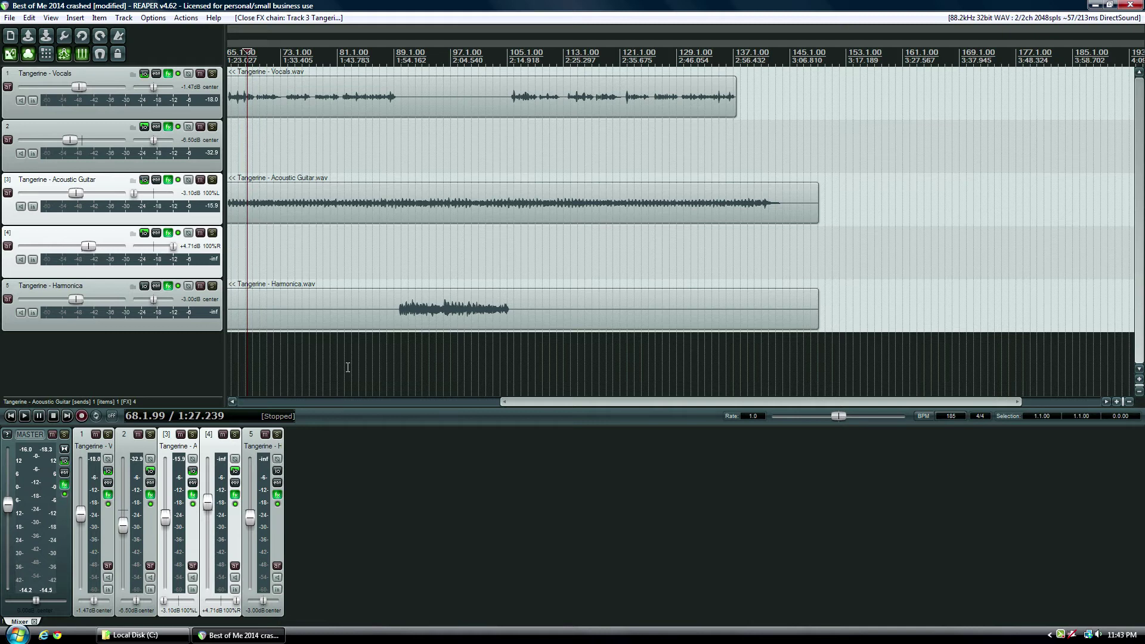
Examine the Project preferences for the project saving, backup and timestamped auto-save options, and close the preferences without changes.
click(154, 18)
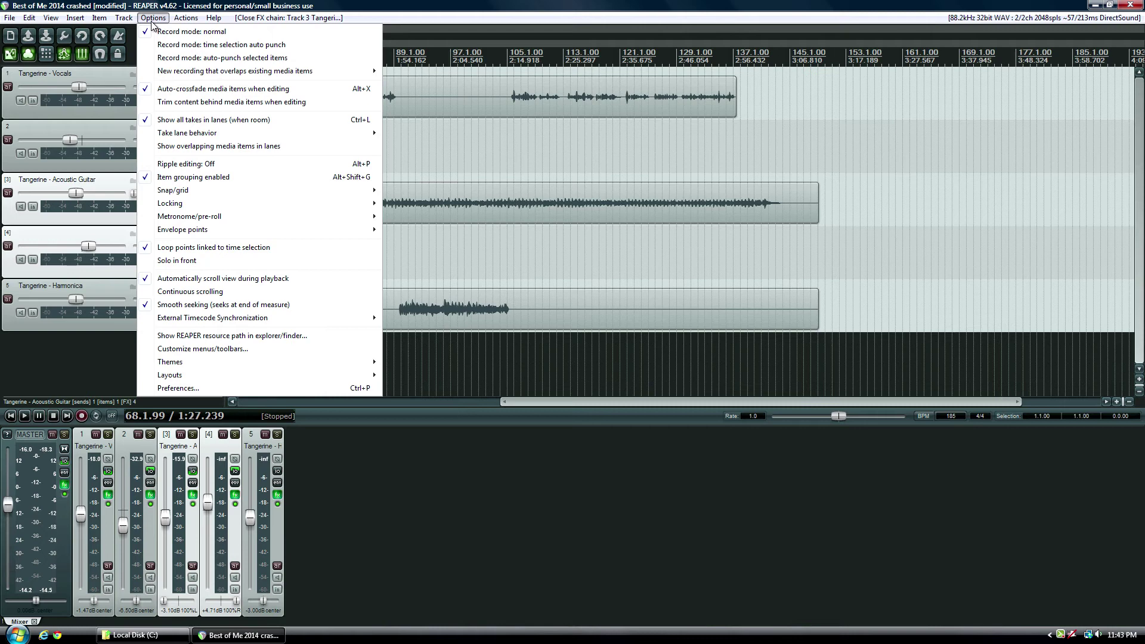
click(197, 388)
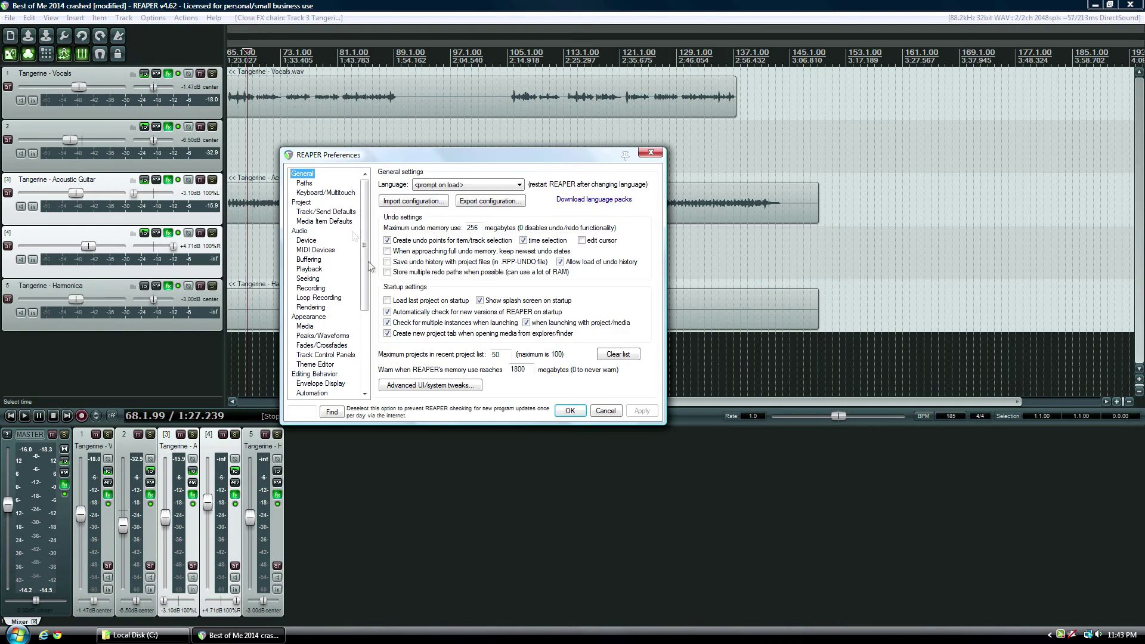
click(305, 185)
click(343, 195)
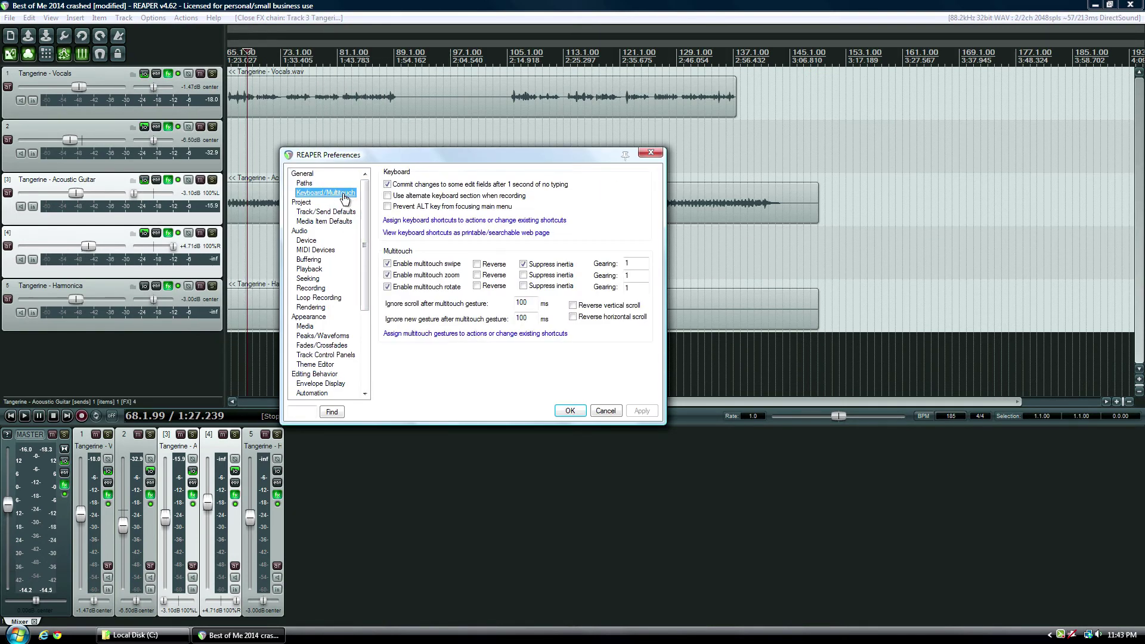
click(303, 203)
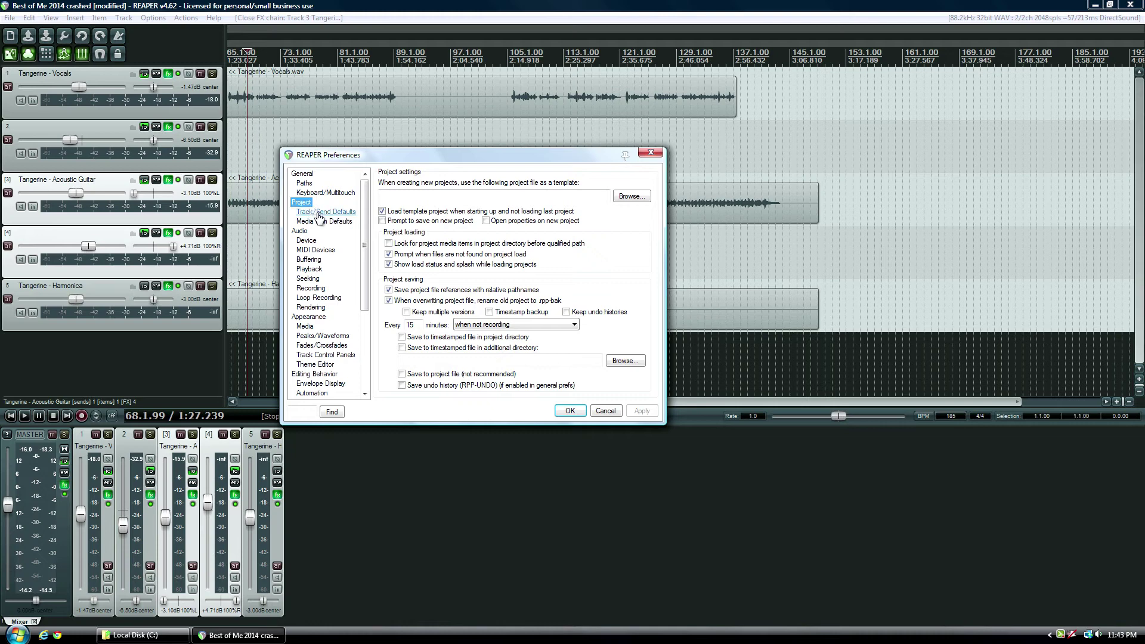
click(319, 212)
click(318, 222)
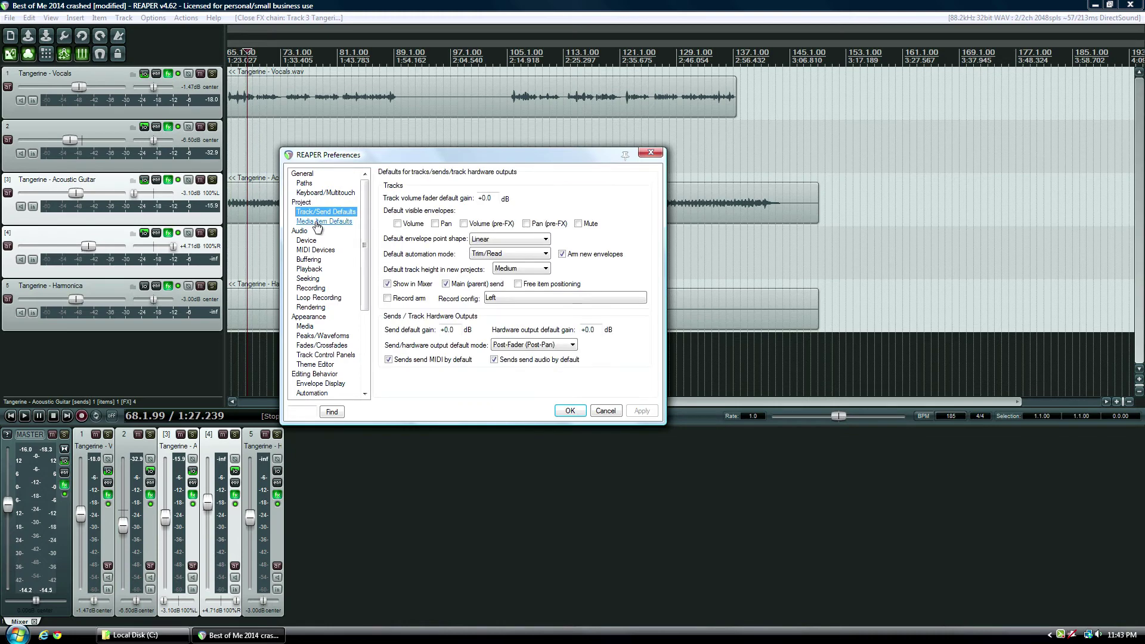
click(301, 203)
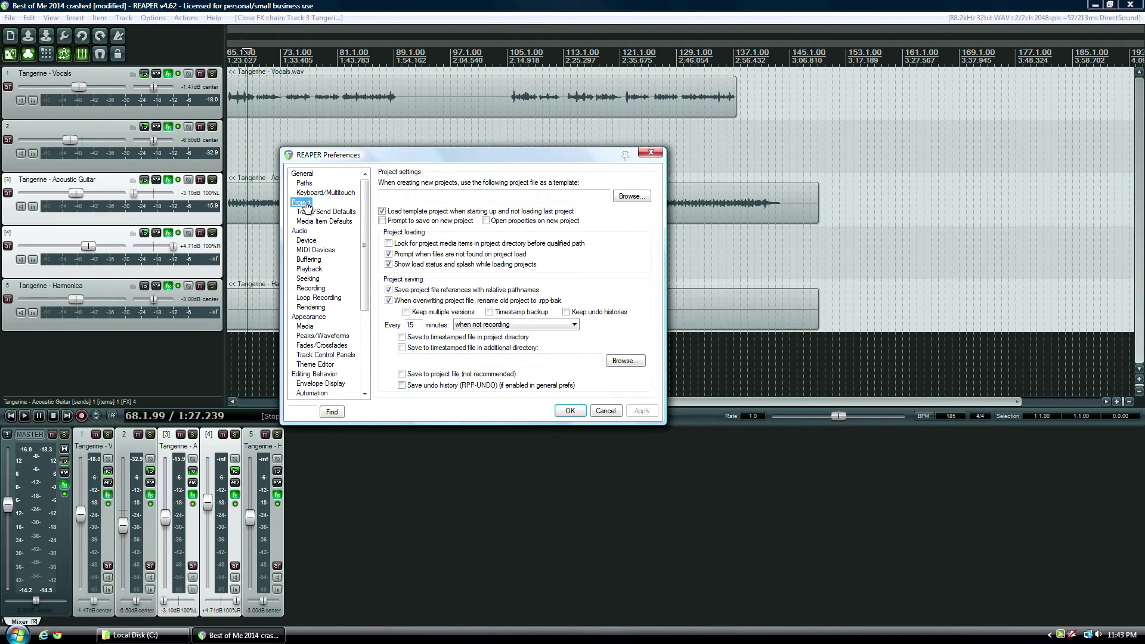
key(Escape)
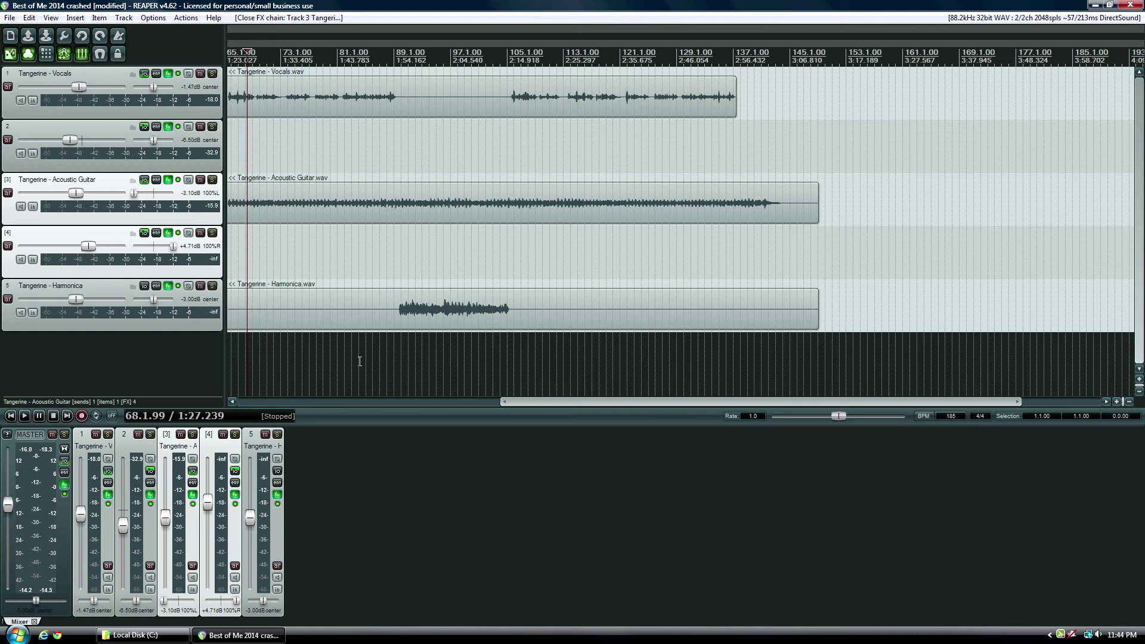
click(396, 366)
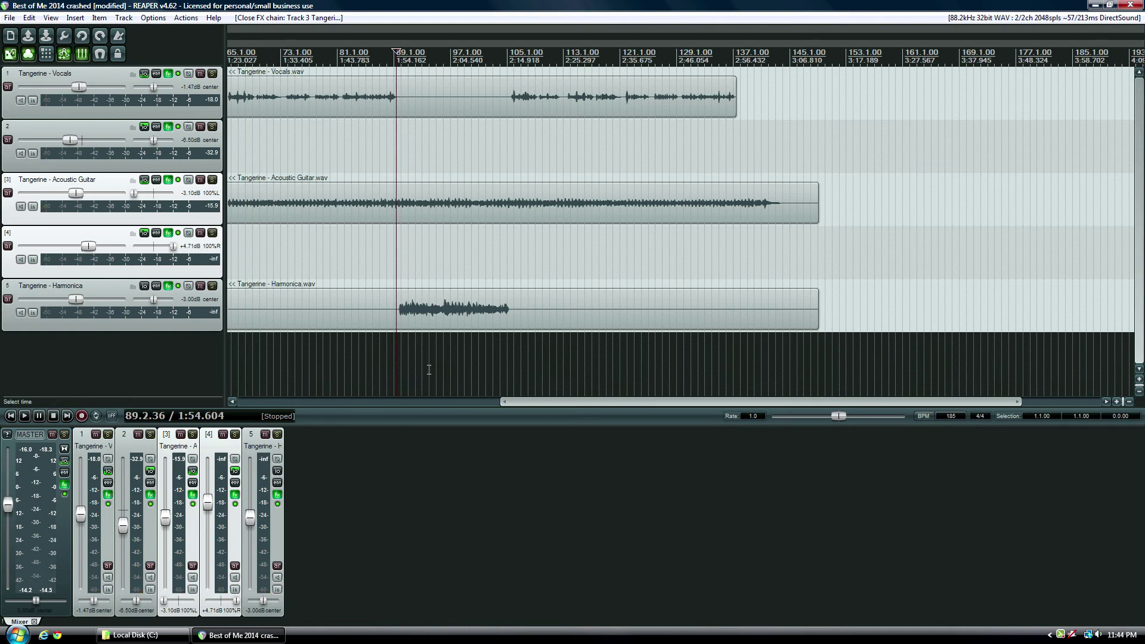
click(373, 372)
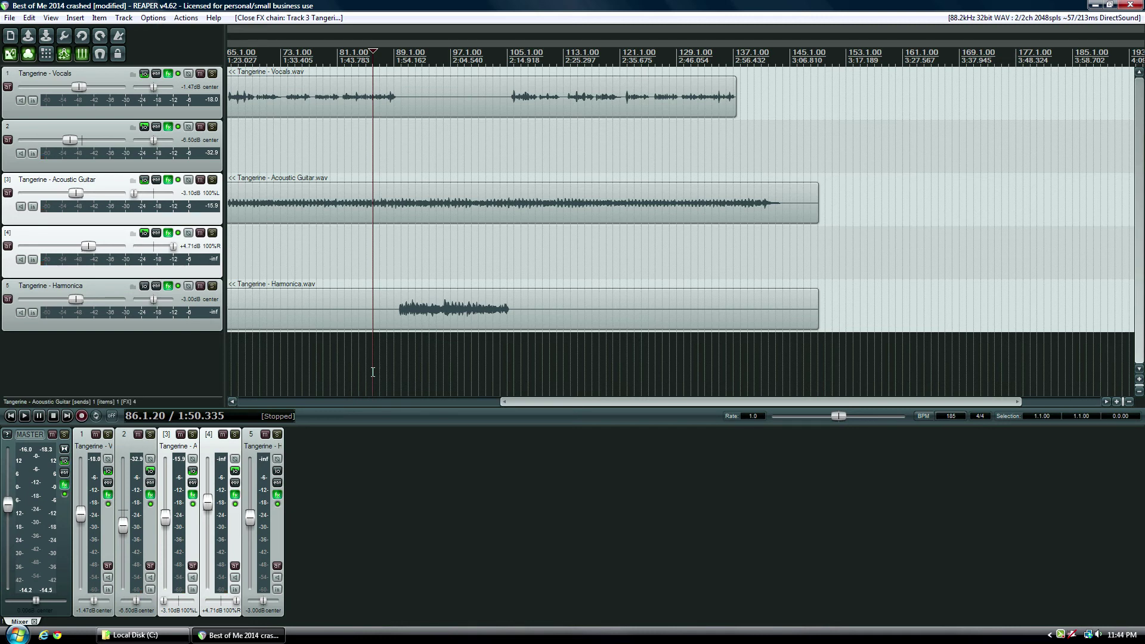
Bring the Slate Digital Virtual MixBuss and Virtual Tape Machines effects online on the master track, and move its effects window aside.
click(64, 486)
click(194, 158)
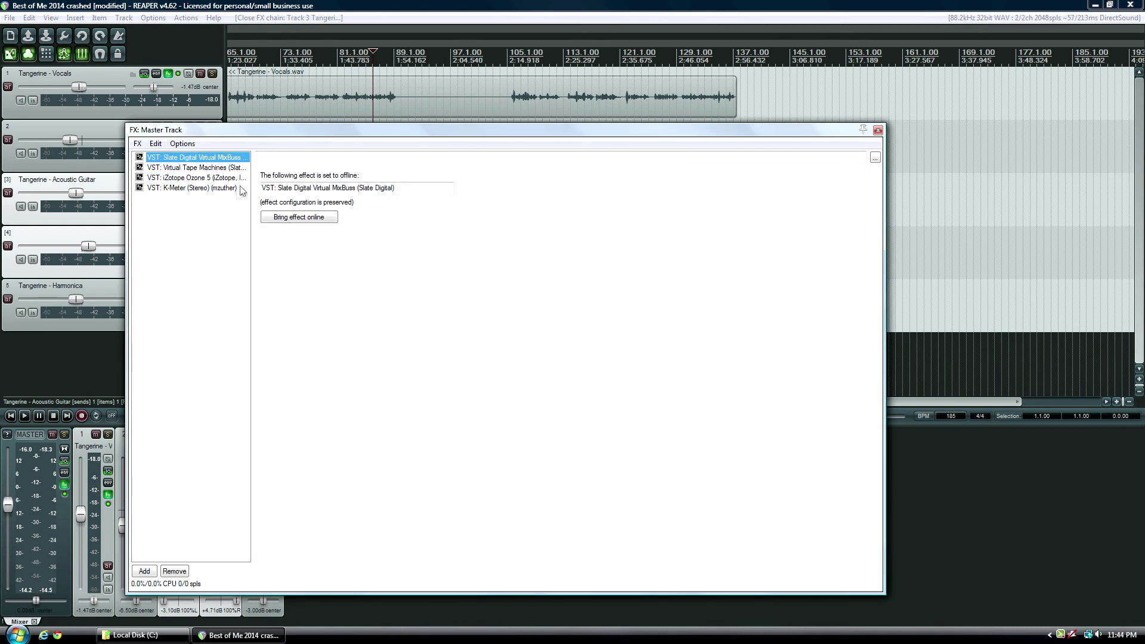
click(294, 219)
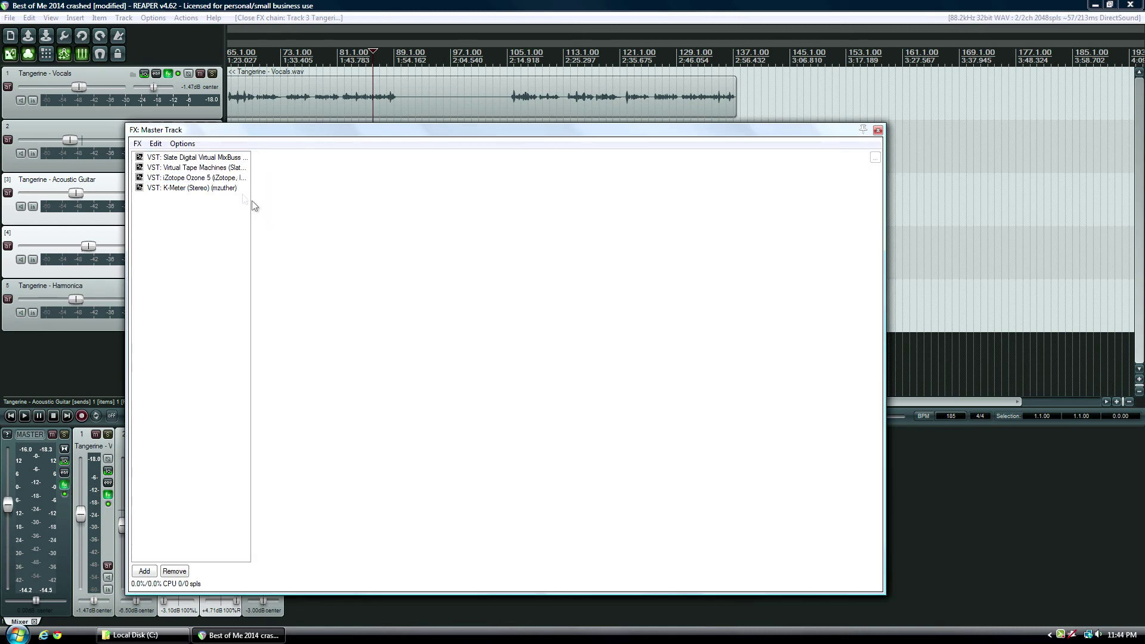
click(209, 170)
click(287, 216)
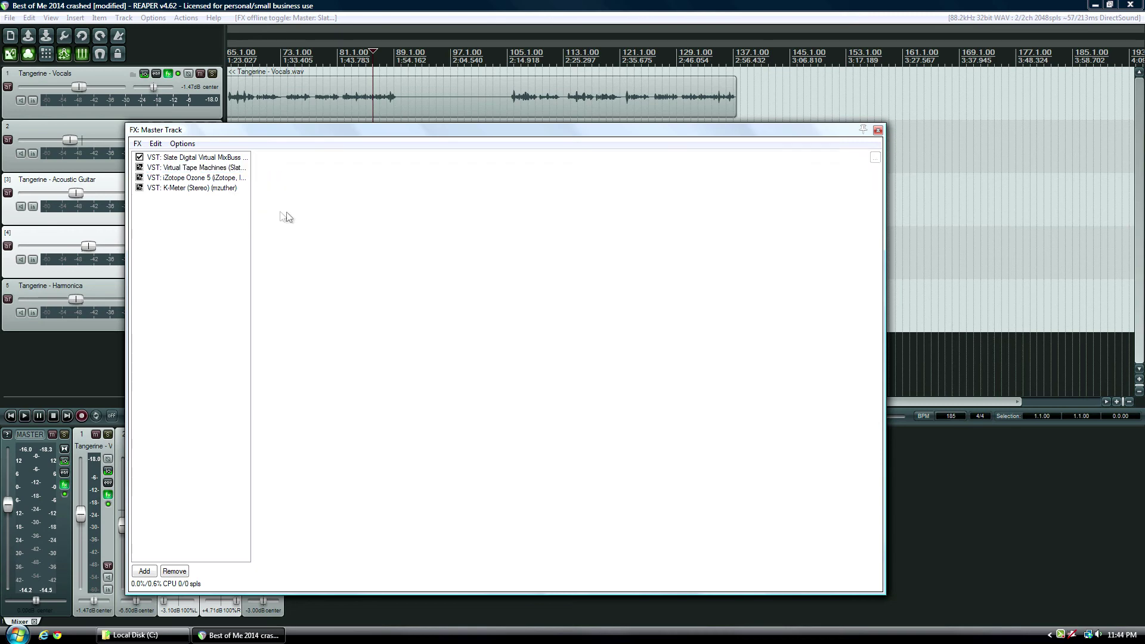
drag(238, 129, 512, 174)
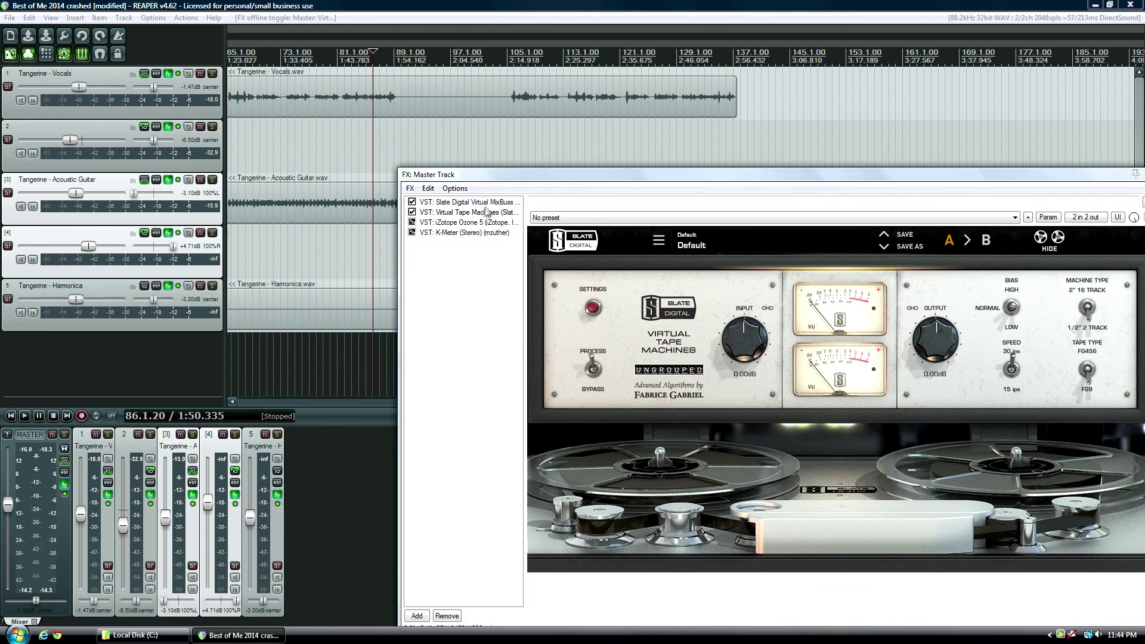
Bring the iZotope Ozone 5 and K-Meter (Stereo) effects online on the master track, and move its effects window aside.
click(480, 223)
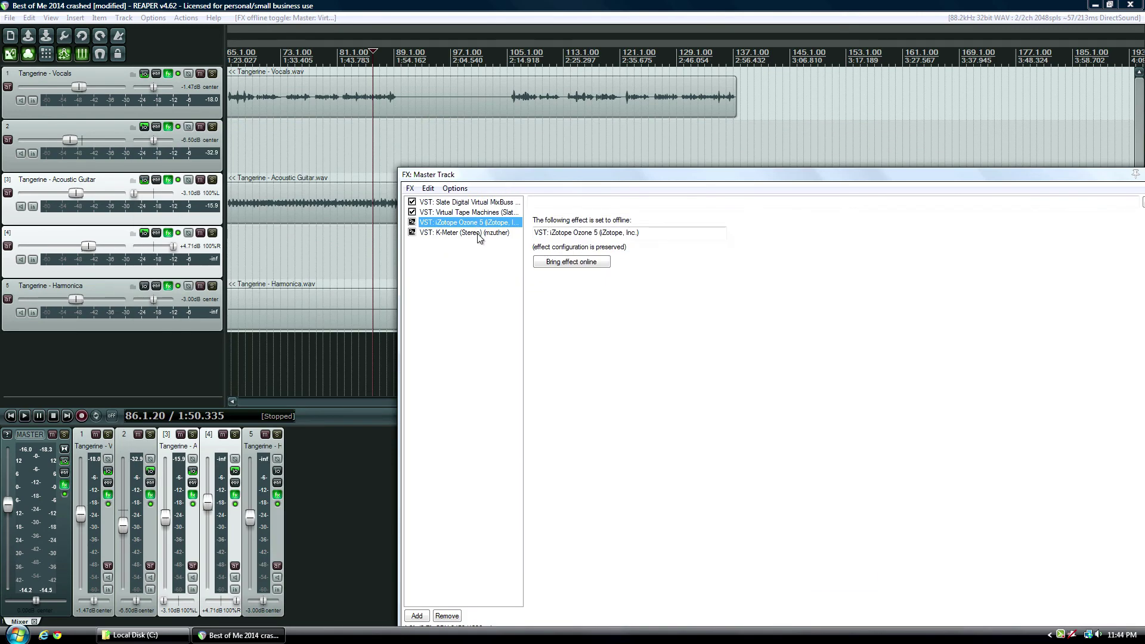
click(572, 263)
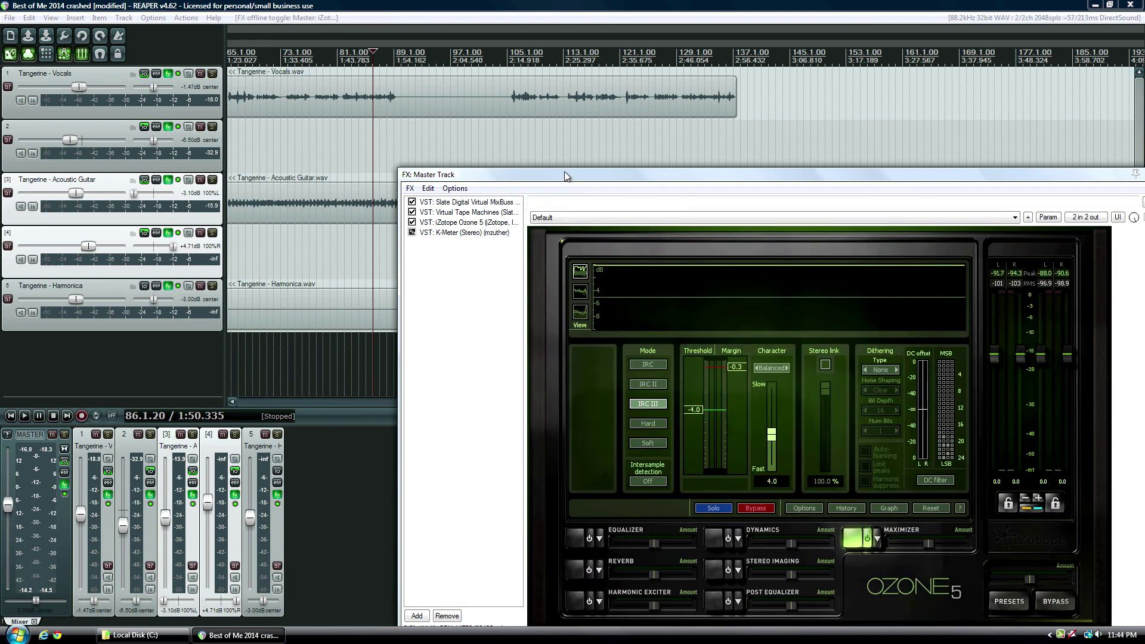
drag(565, 176, 545, 177)
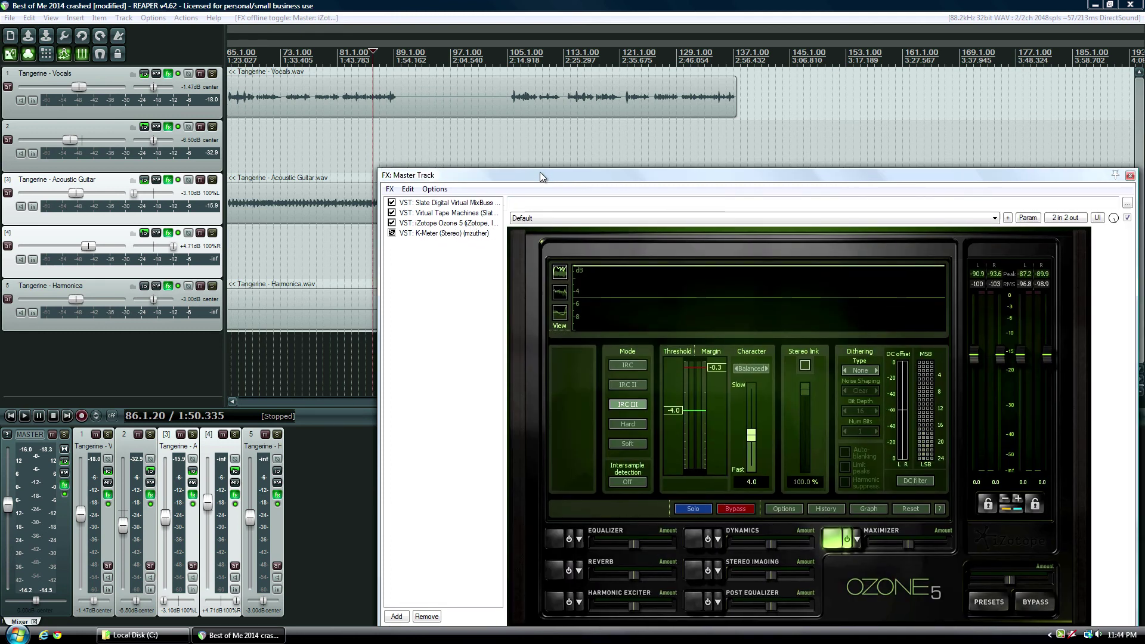
click(452, 235)
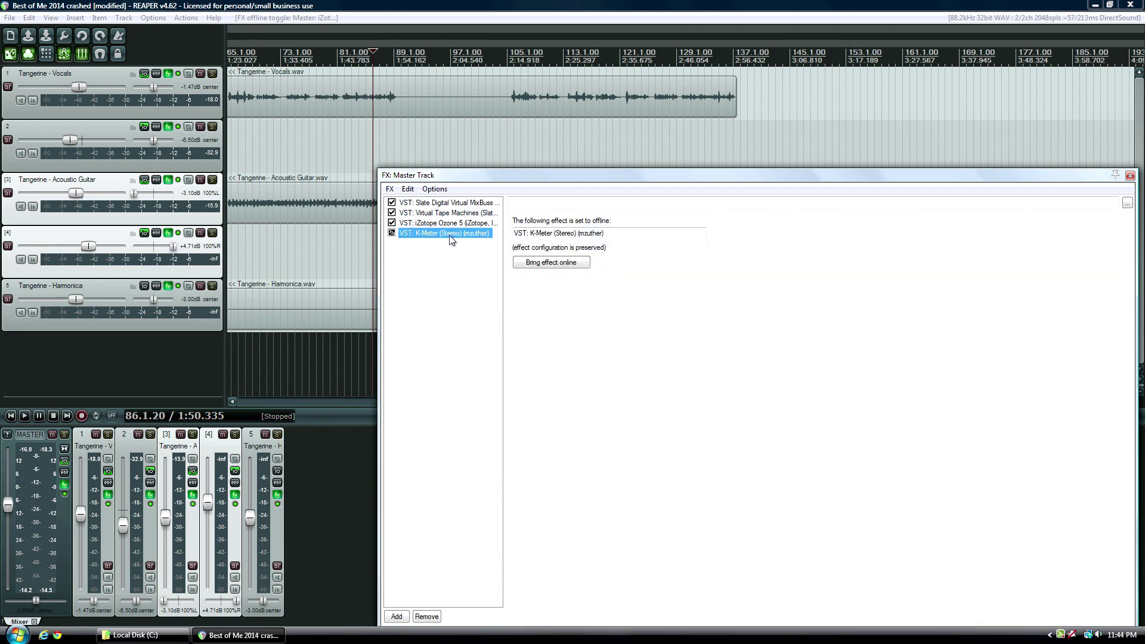
click(558, 262)
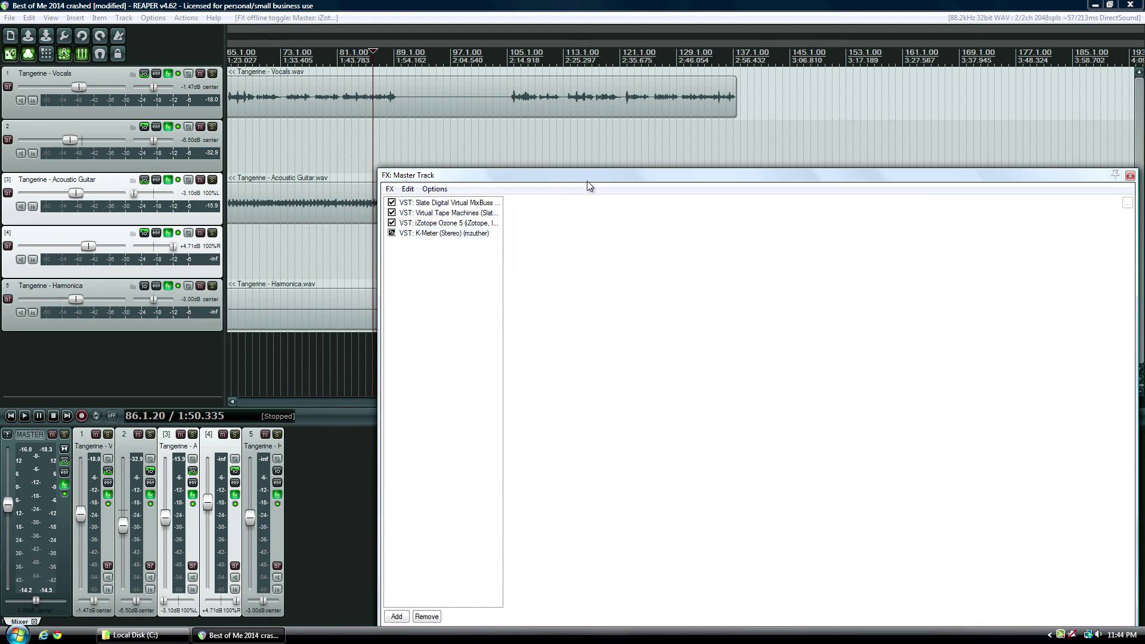
drag(589, 184, 383, 200)
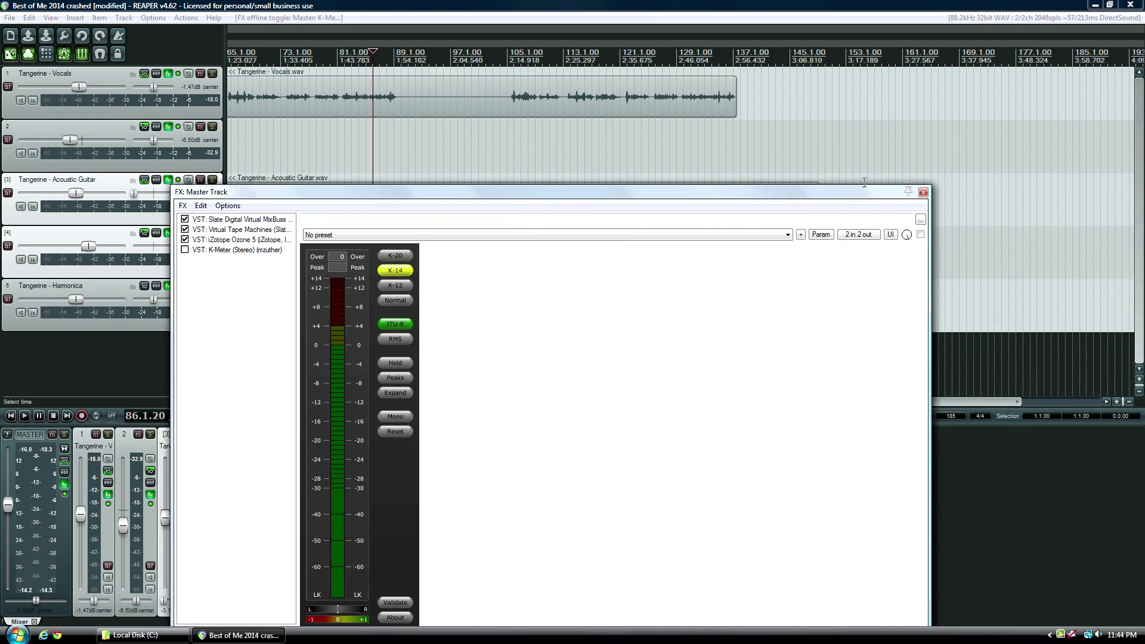
Close the master track's effects window and place the edit cursor at about 1:38 on the timeline.
click(922, 192)
click(308, 368)
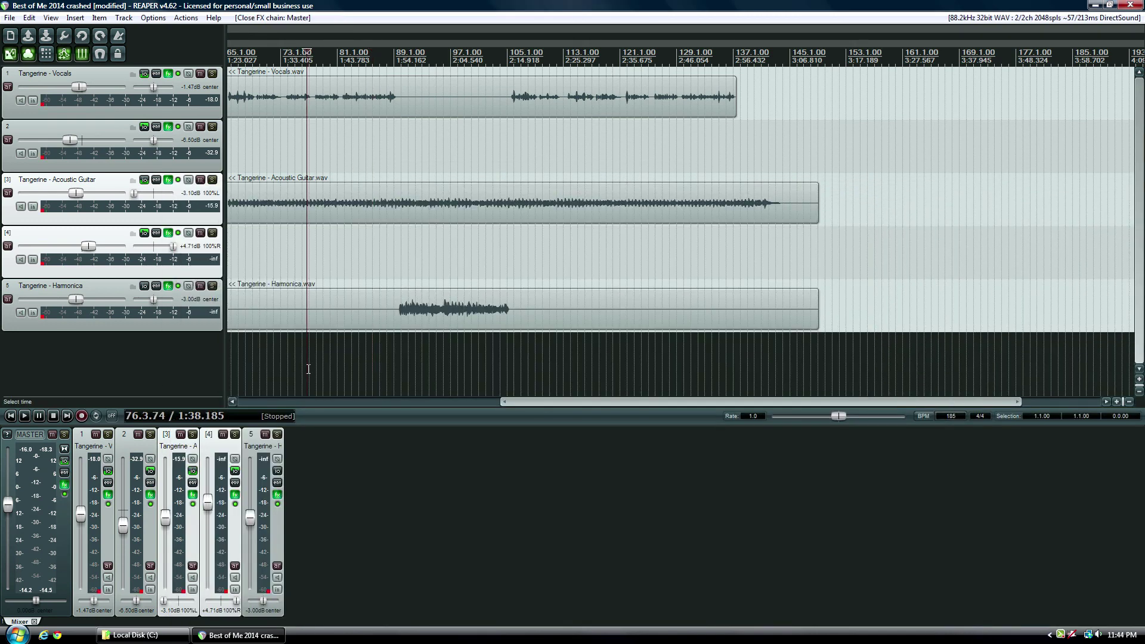